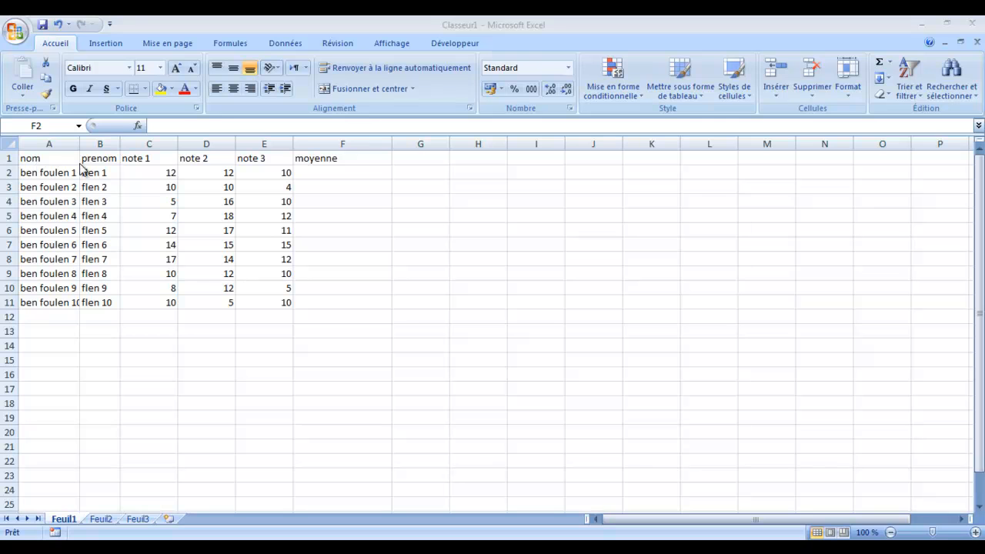
Calculate the first student's average in F2 with the formula =SOMME(C2:E2)/3.
click(37, 161)
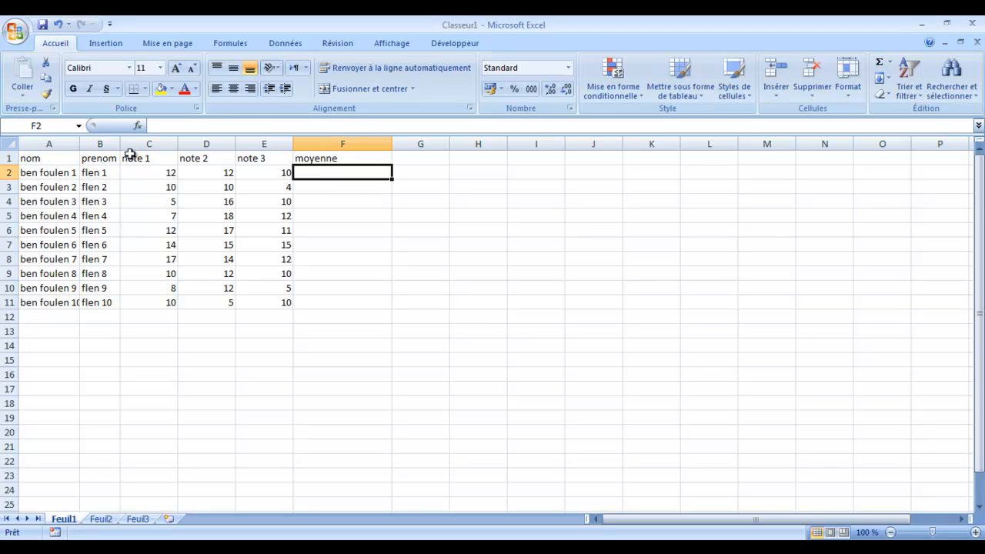
drag(59, 156, 300, 168)
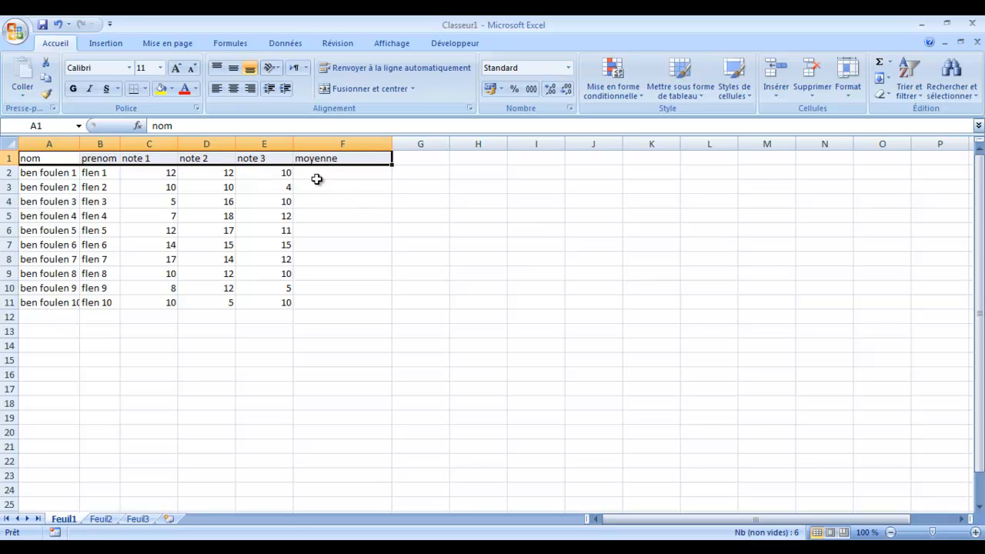
click(325, 177)
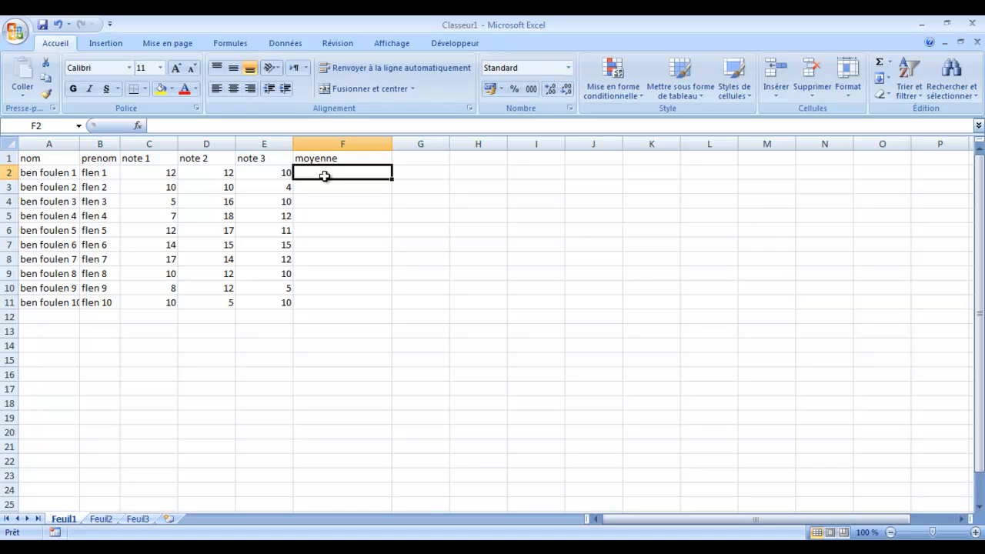
text(=)
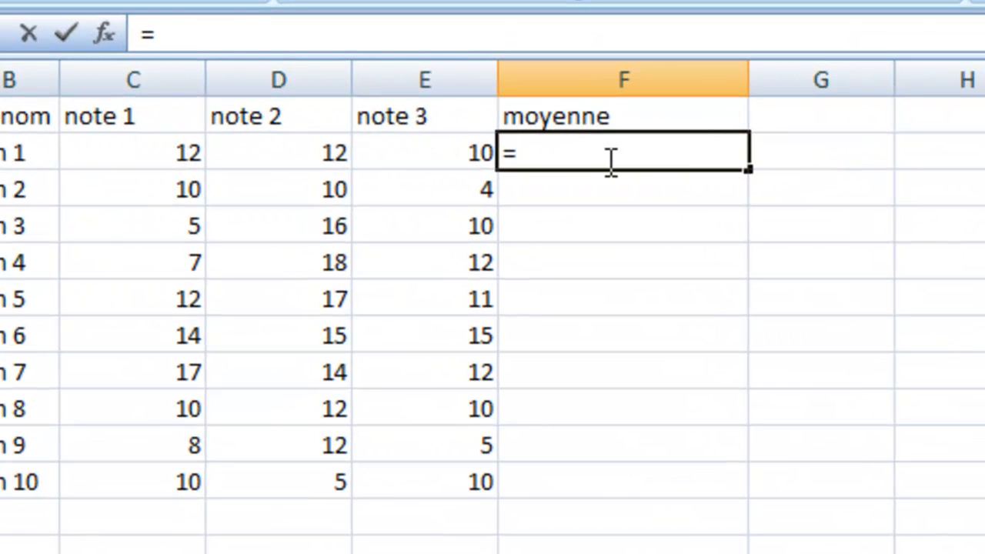
text(so)
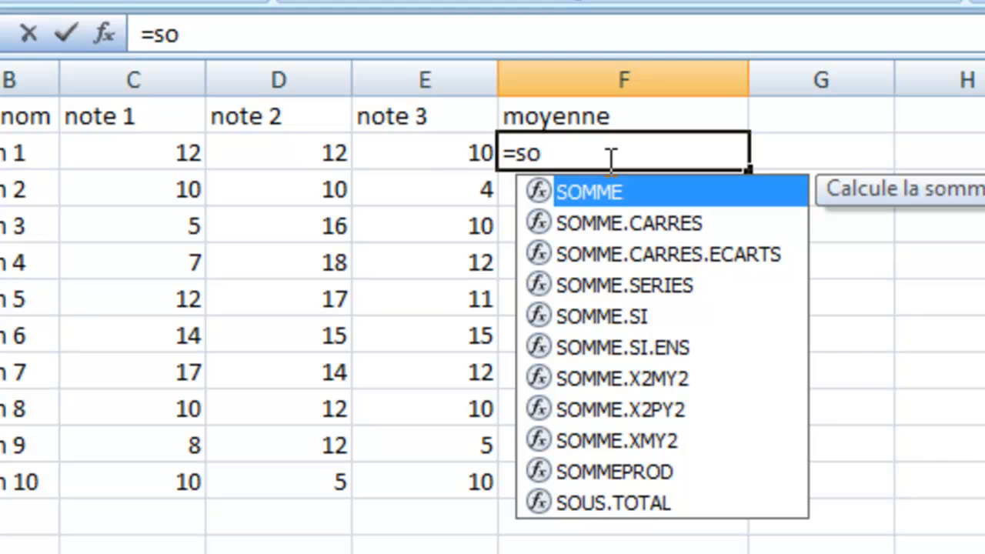
text(mme()
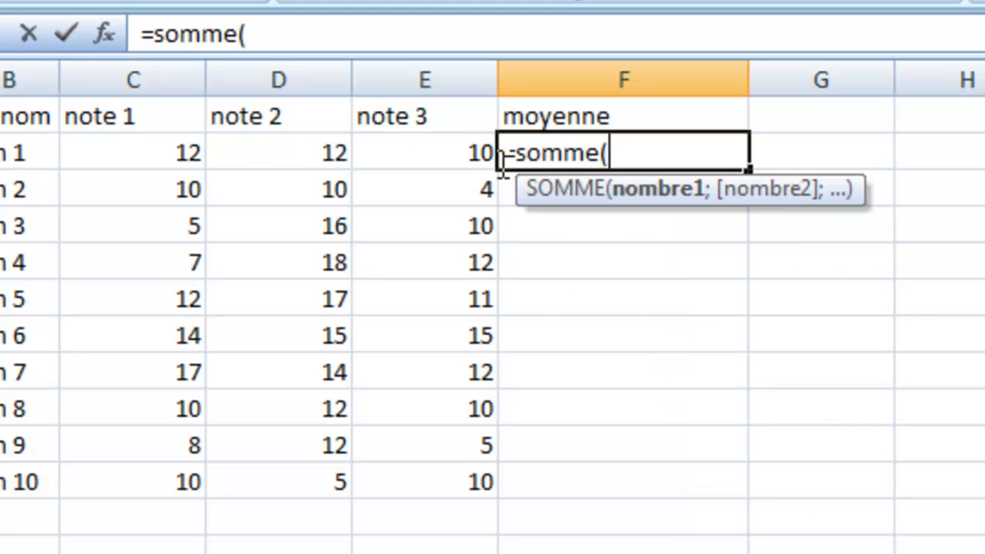
drag(161, 151, 427, 149)
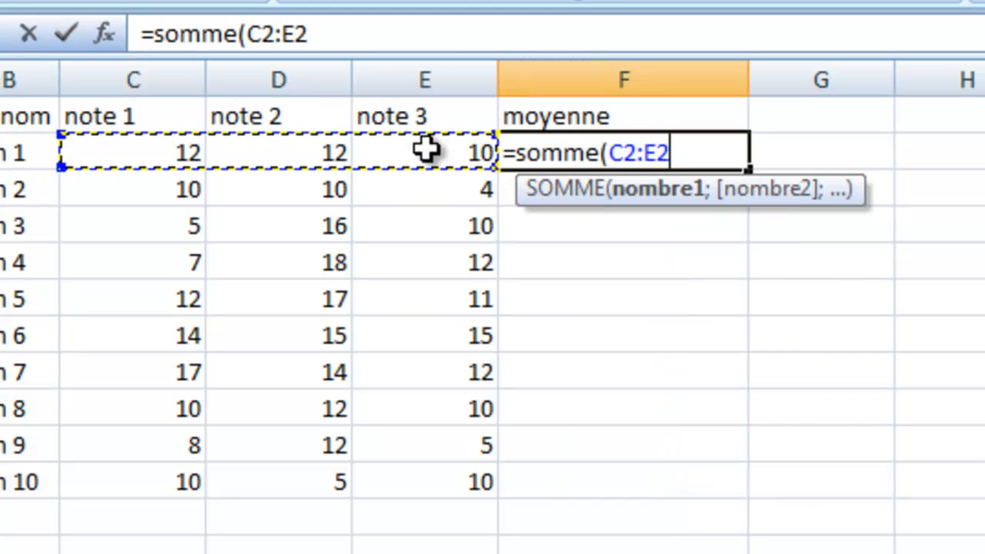
text()/3)
key(Return)
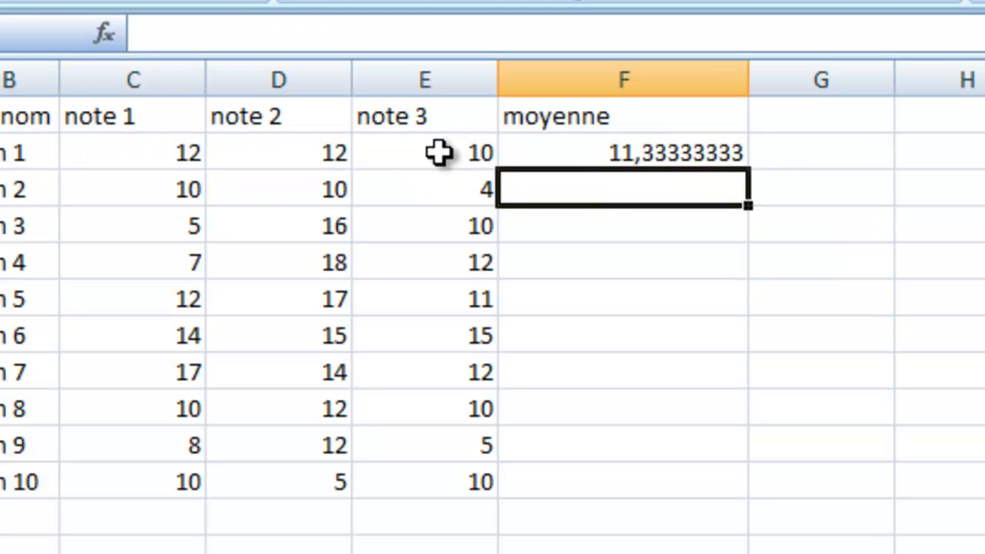
Replace the formula in F2 with =MOYENNE(C2:E2).
click(639, 160)
double_click(642, 155)
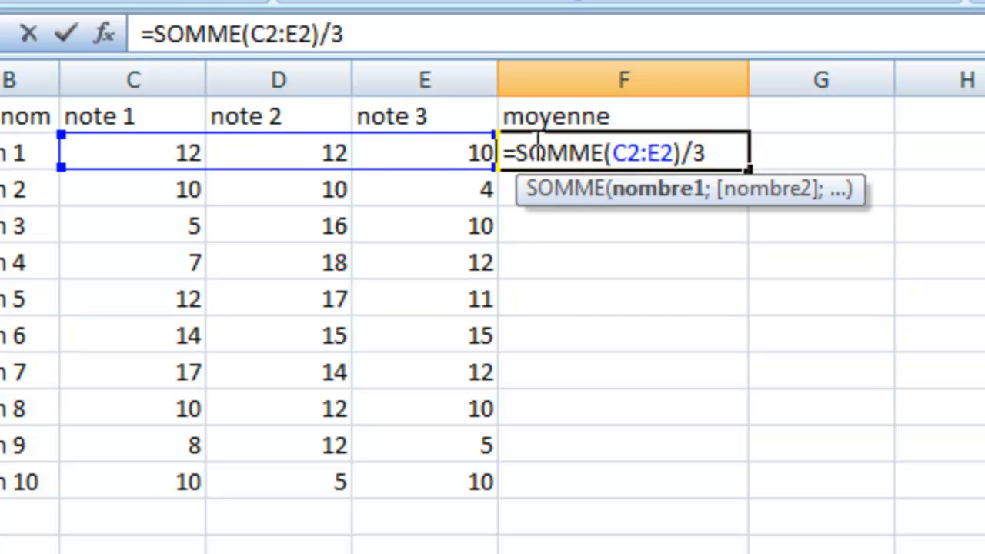
drag(515, 153, 739, 152)
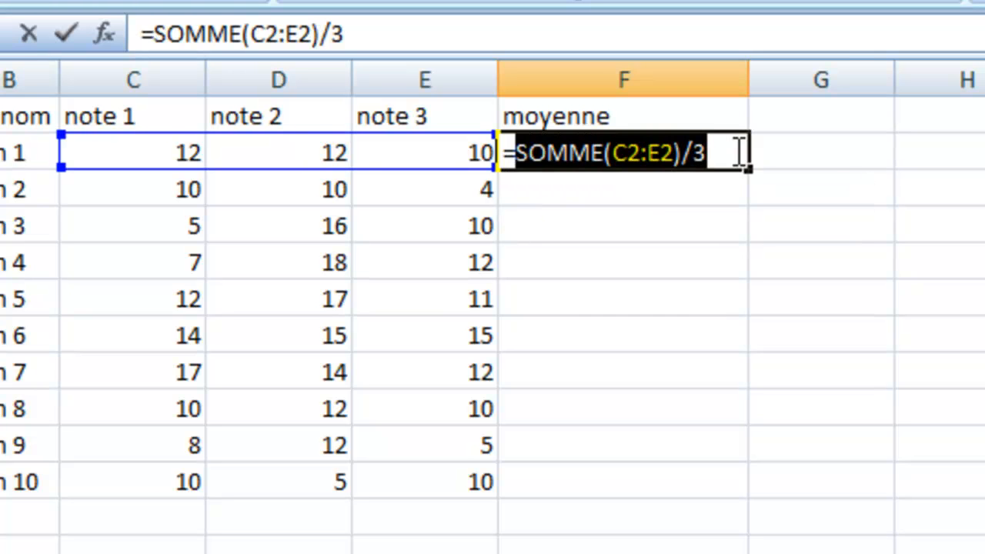
text(moye)
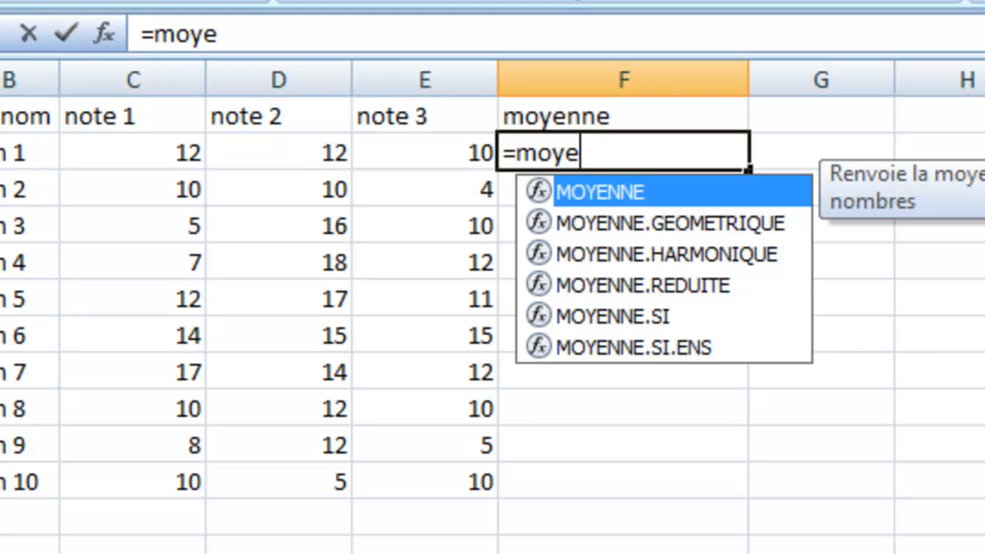
text(nne()
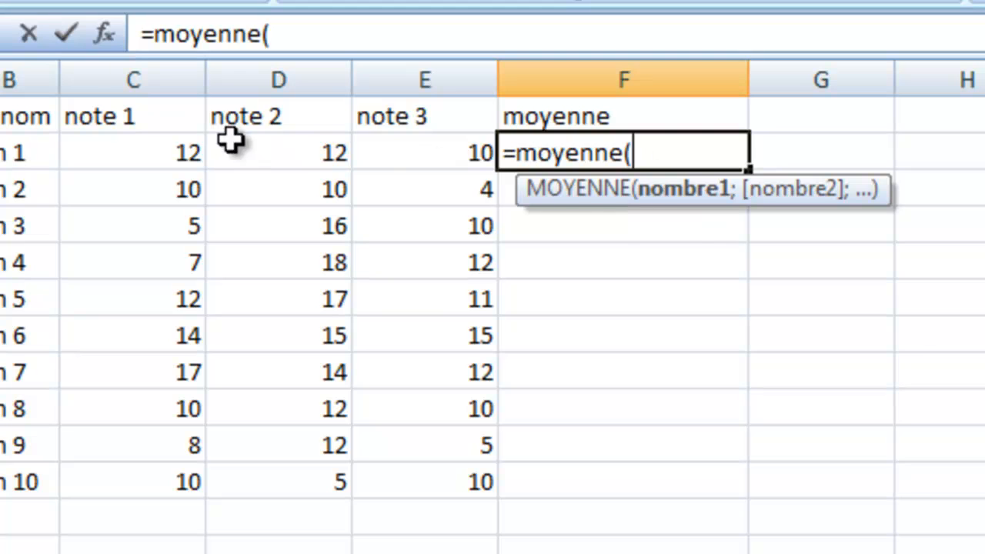
drag(183, 154, 416, 152)
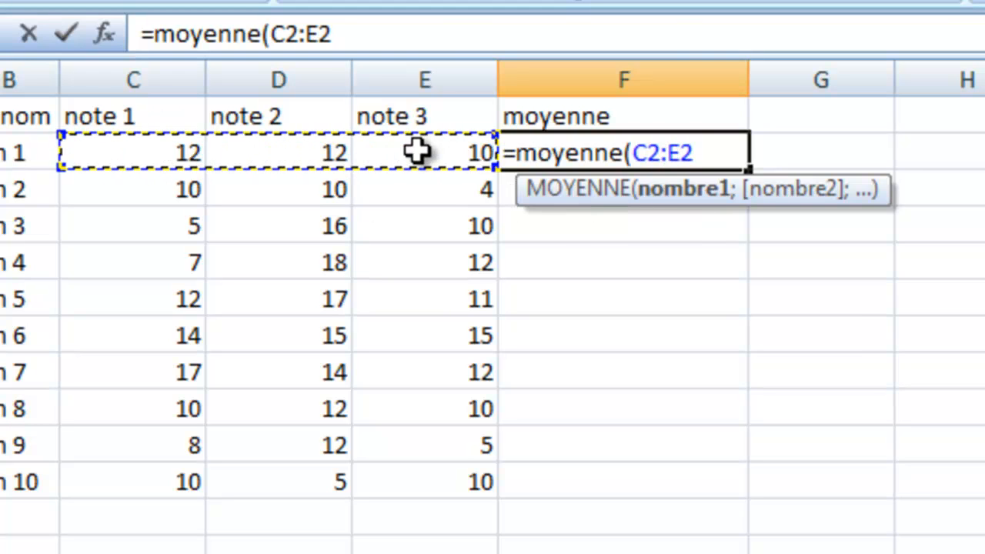
text())
key(Return)
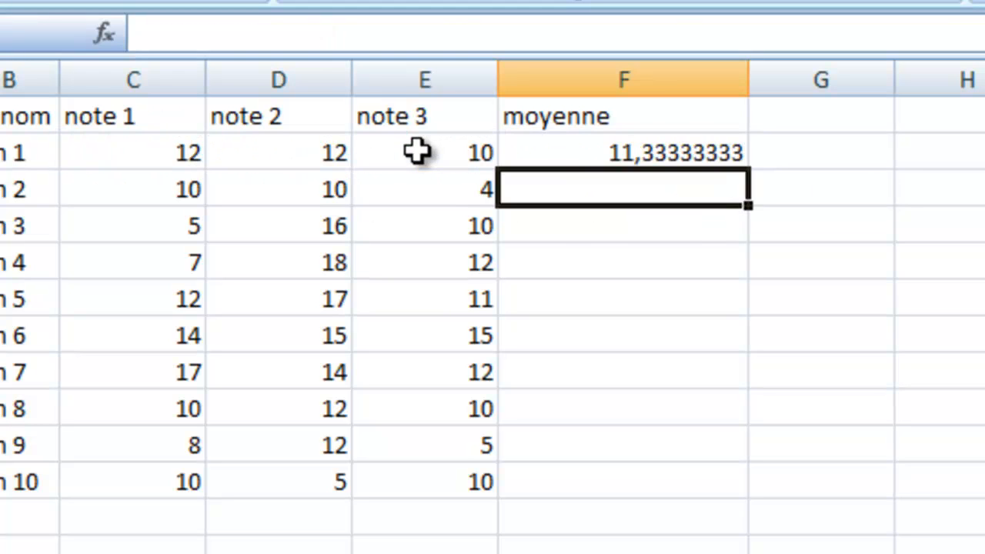
Format the average in F2 with two decimal places and fill its formula down to F11.
click(618, 150)
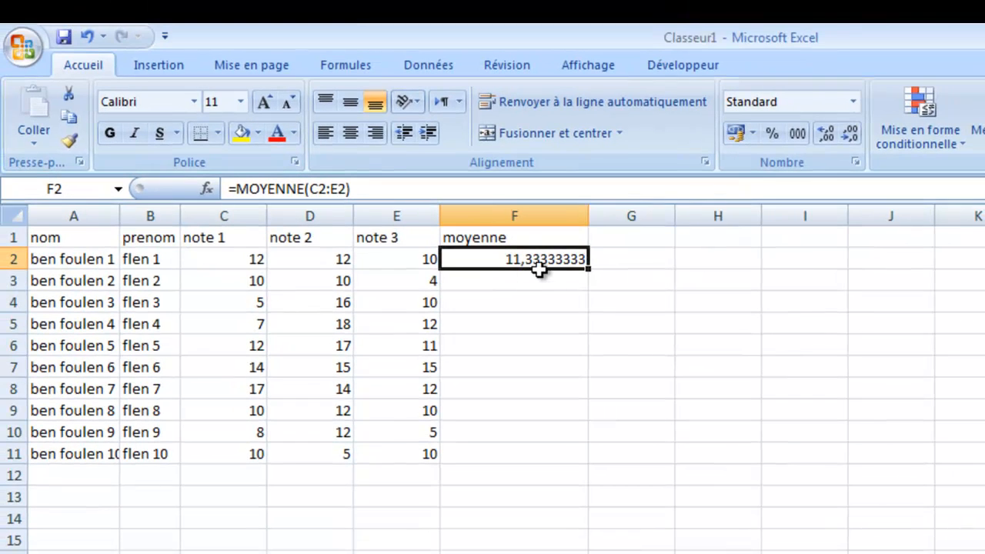
click(854, 133)
click(854, 133)
click(855, 132)
click(855, 133)
click(854, 132)
click(855, 132)
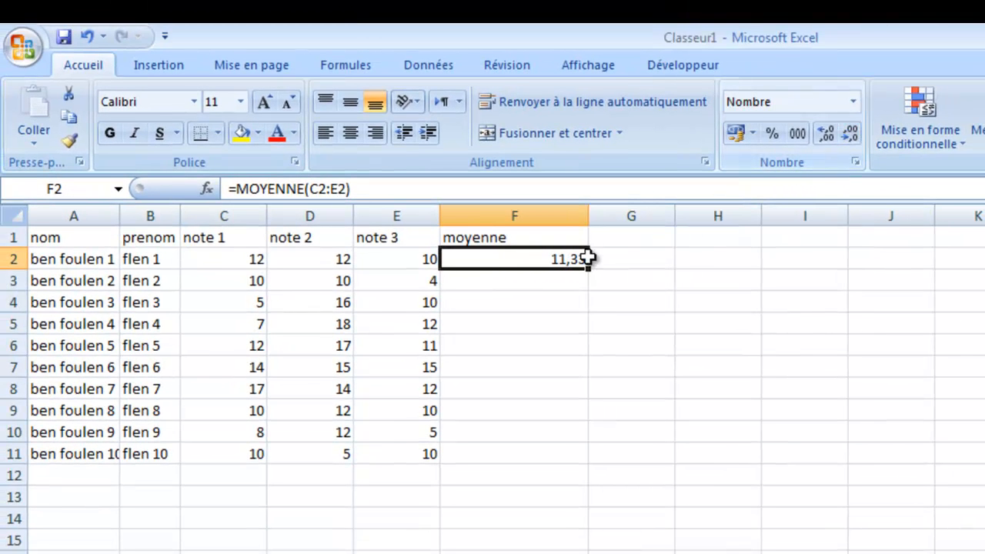
drag(590, 267, 576, 455)
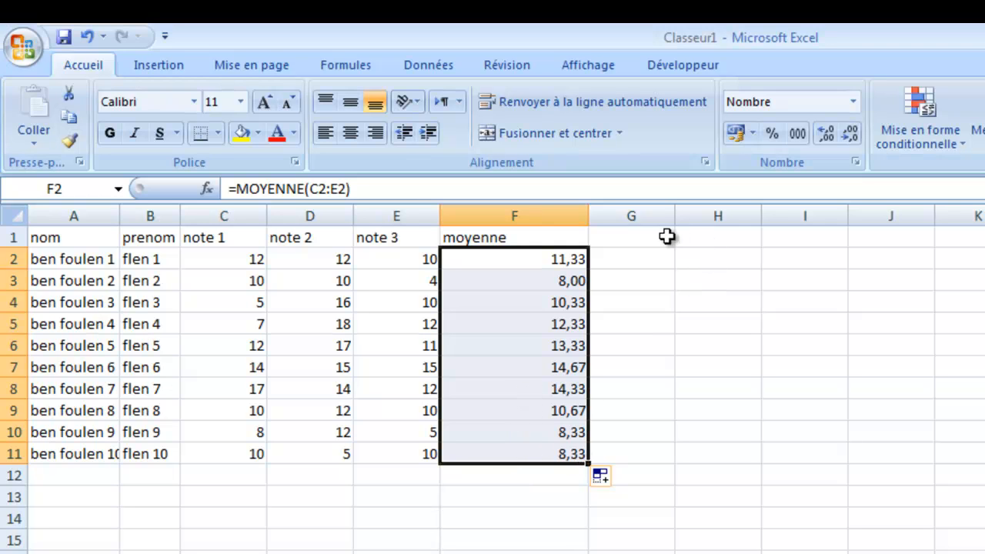
Widen column G and enter the heading "resultat" in G1.
click(667, 236)
drag(675, 223, 815, 216)
text(re)
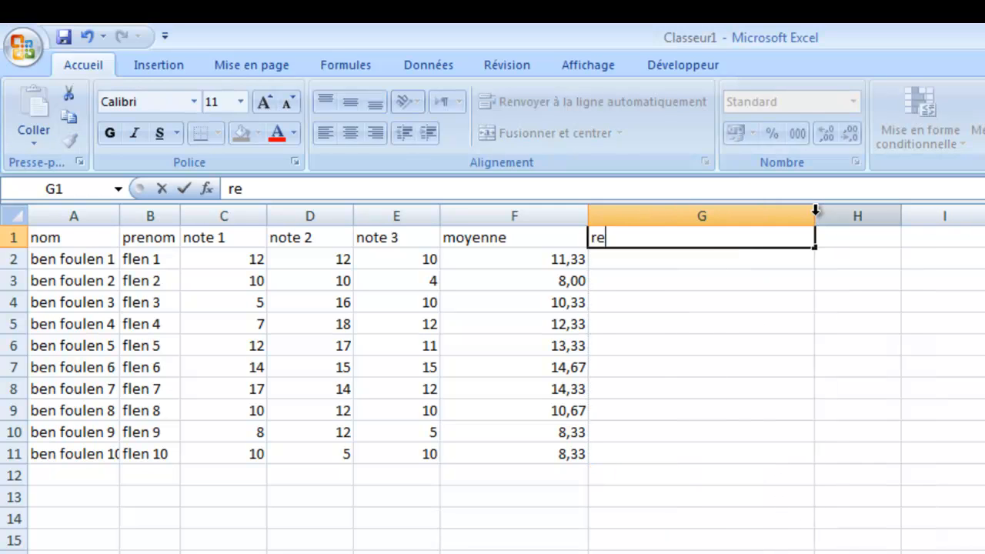
text(sultat)
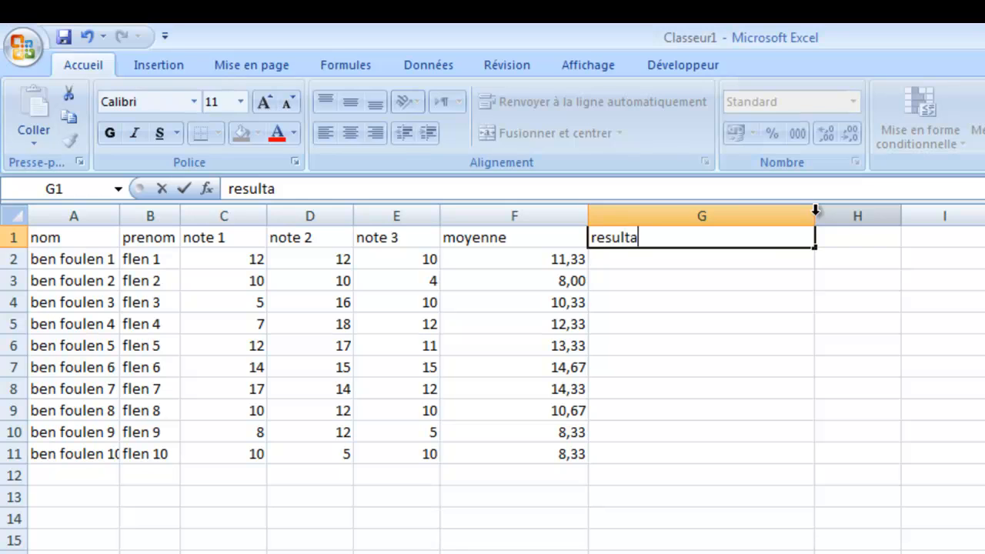
click(758, 273)
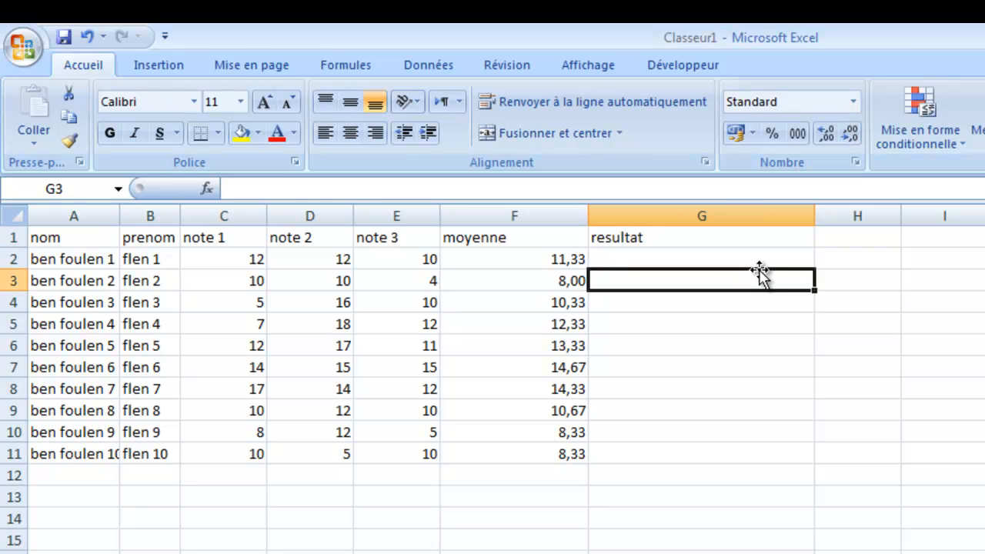
click(761, 259)
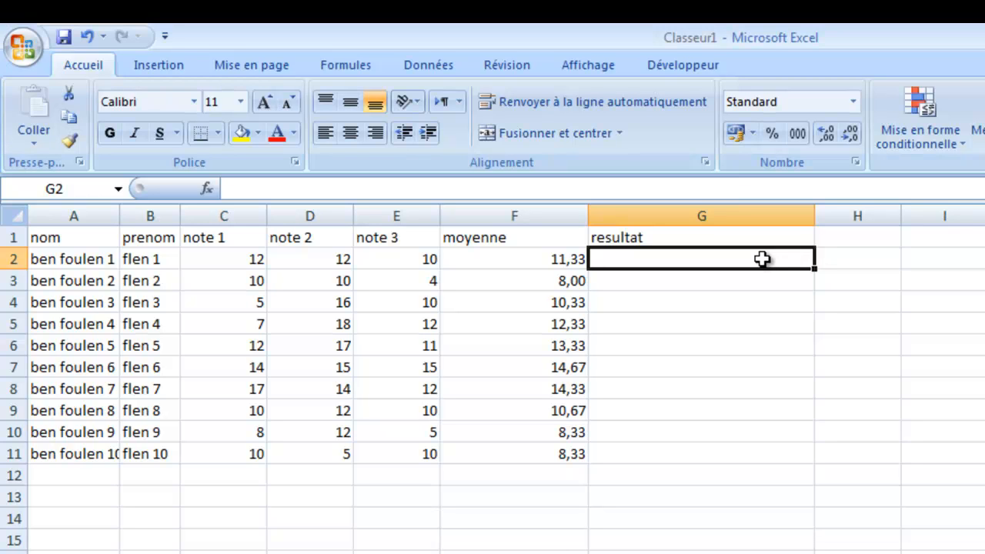
double_click(762, 259)
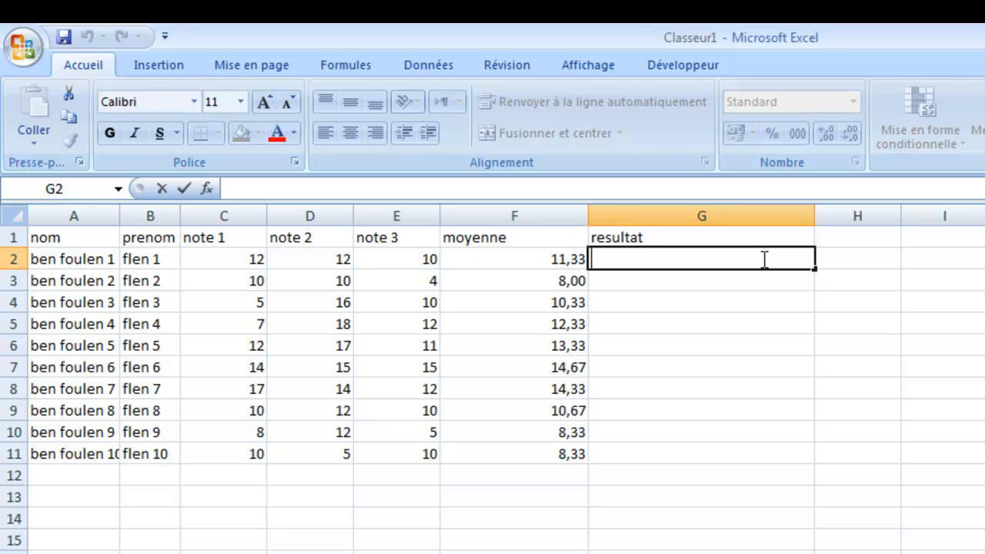
text(=)
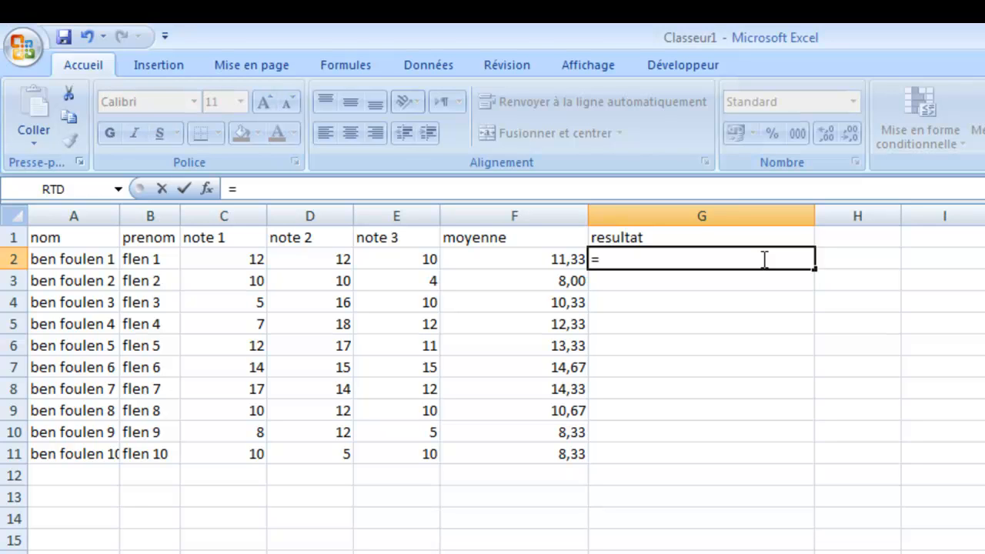
text(si)
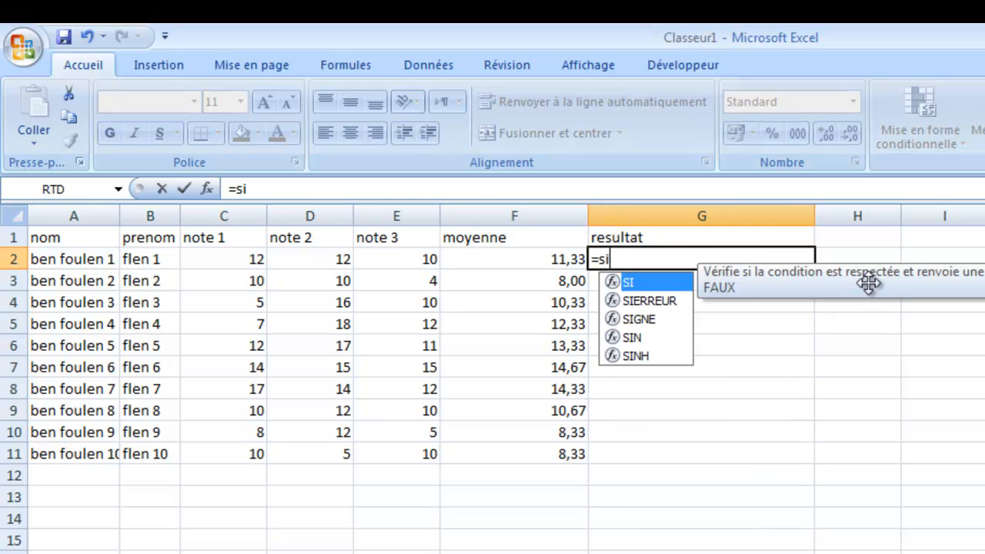
text(()
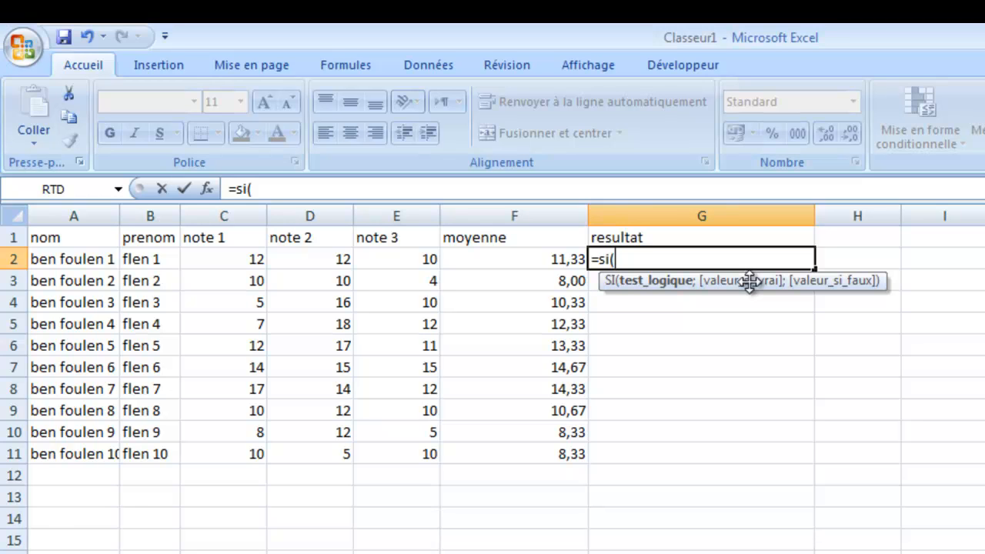
key(BackSpace)
key(BackSpace)
key(Escape)
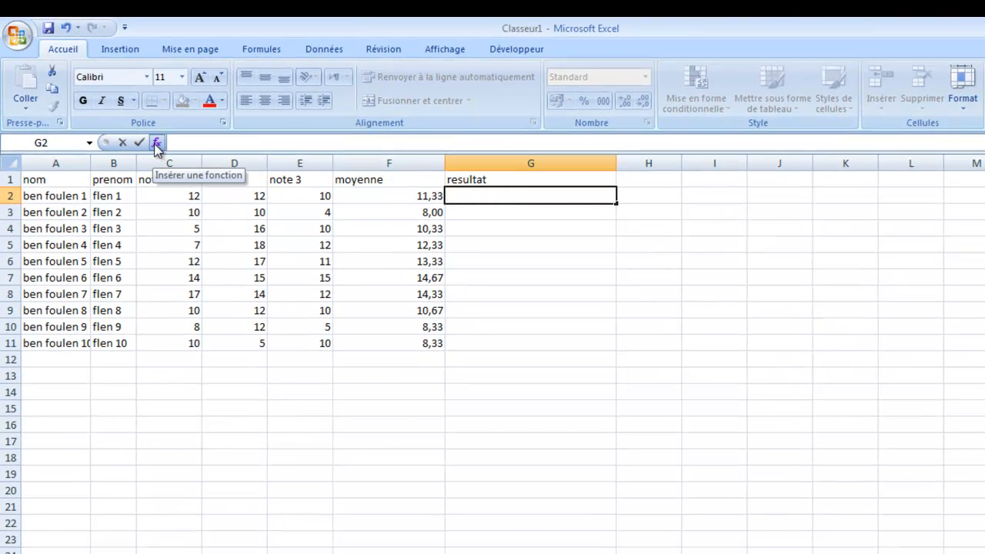
Open the function insertion dialog for G2 and select SI among the recently used functions.
click(156, 143)
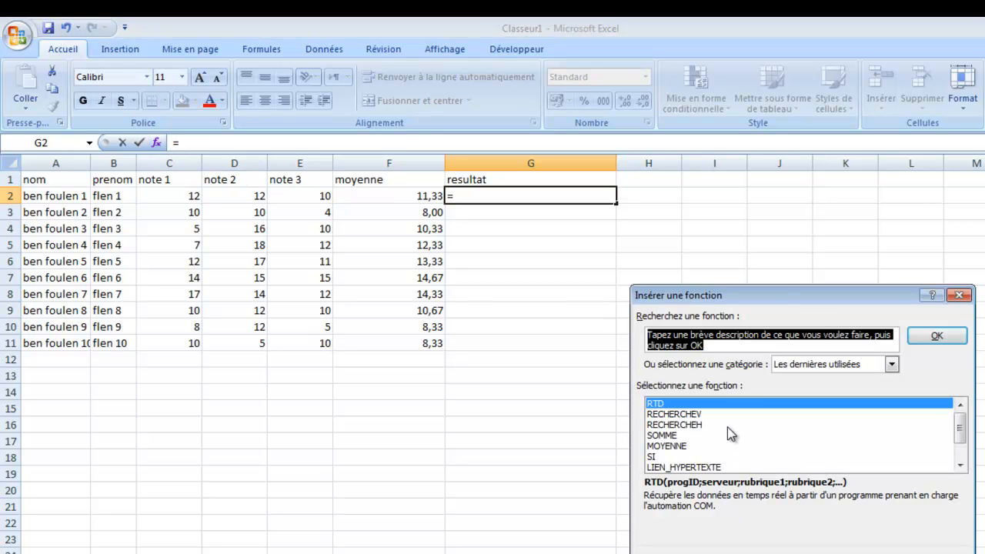
drag(787, 302, 726, 177)
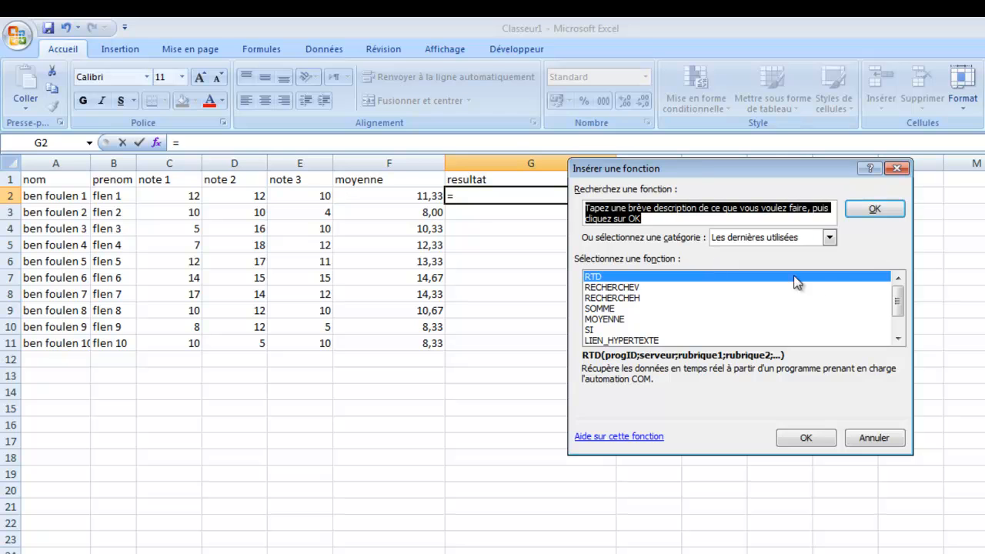
click(632, 331)
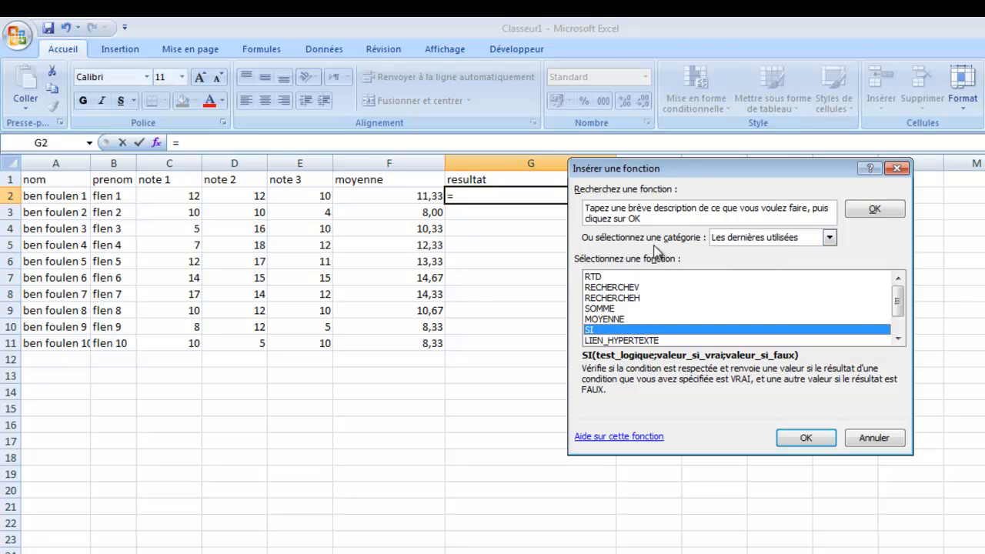
Browse the functions of the Date & Heure and Texte categories.
click(831, 239)
drag(833, 278, 834, 284)
click(779, 274)
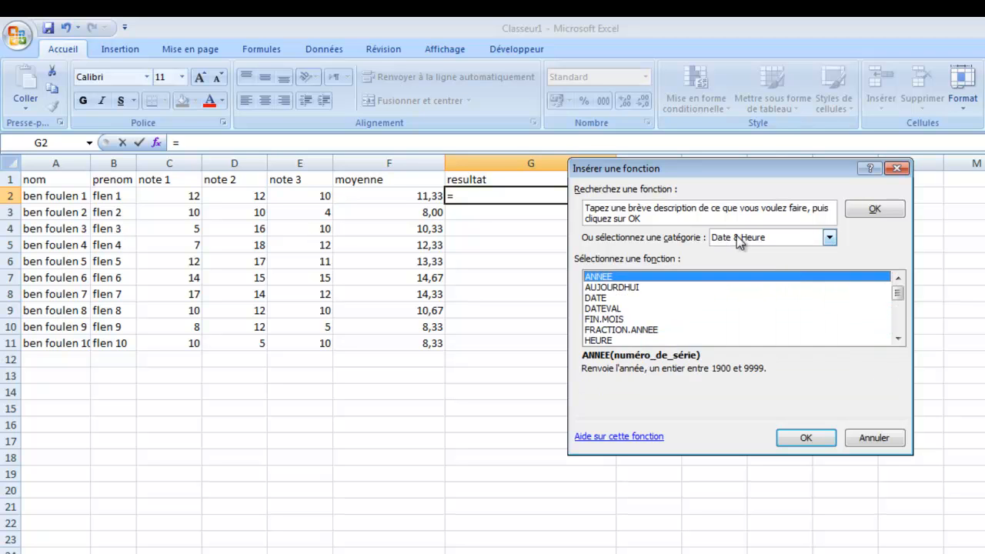
click(831, 241)
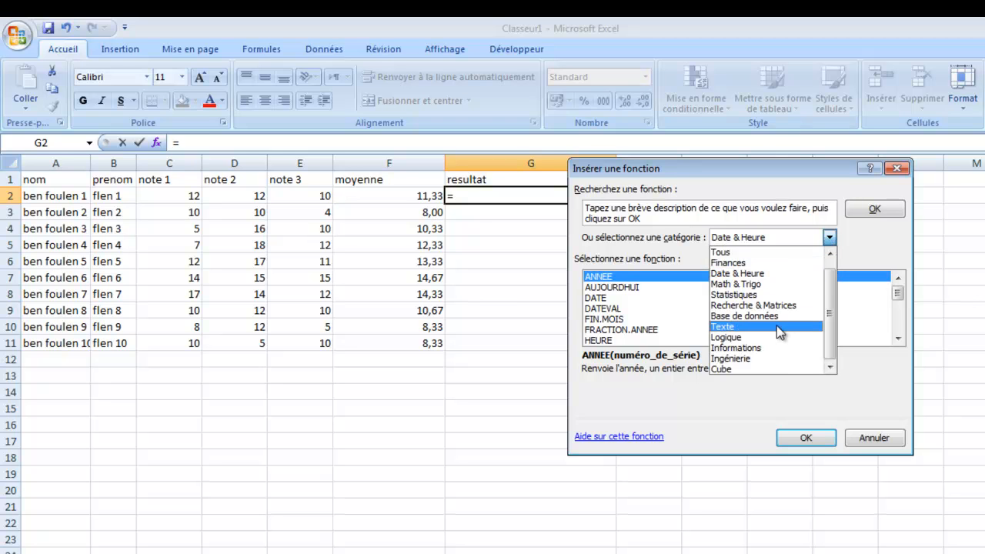
click(777, 325)
Insert the SI function from the Logique category into G2 and move its arguments dialog clear of the data.
click(830, 238)
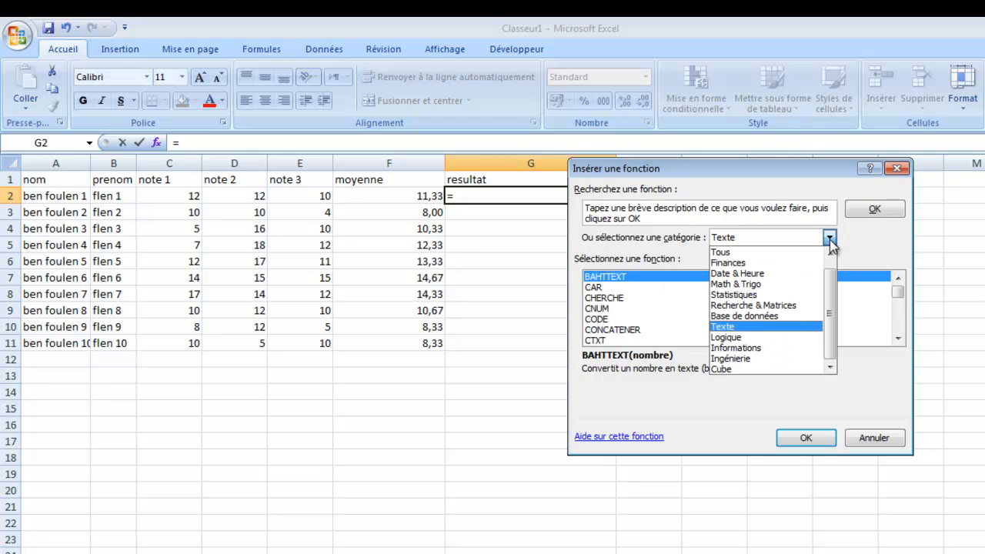
click(782, 338)
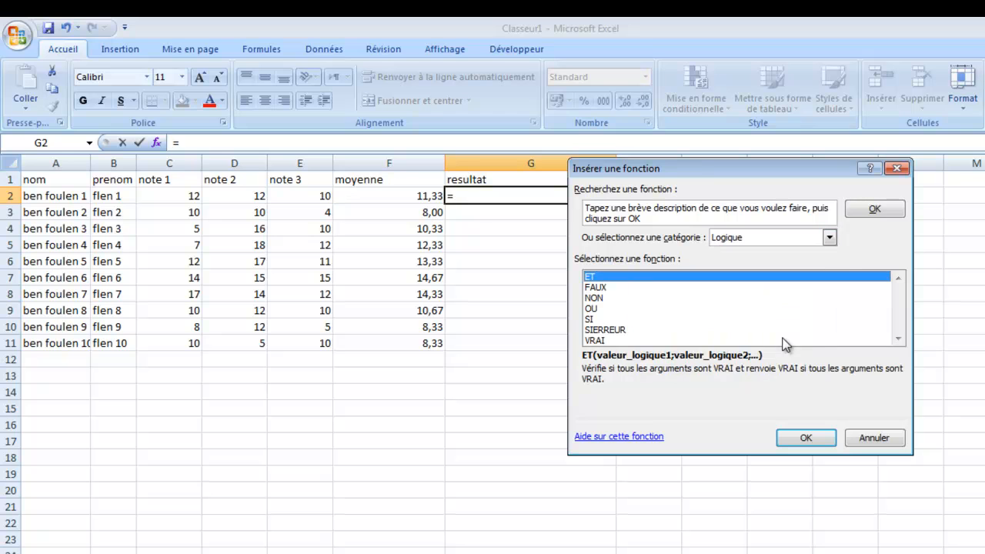
click(607, 320)
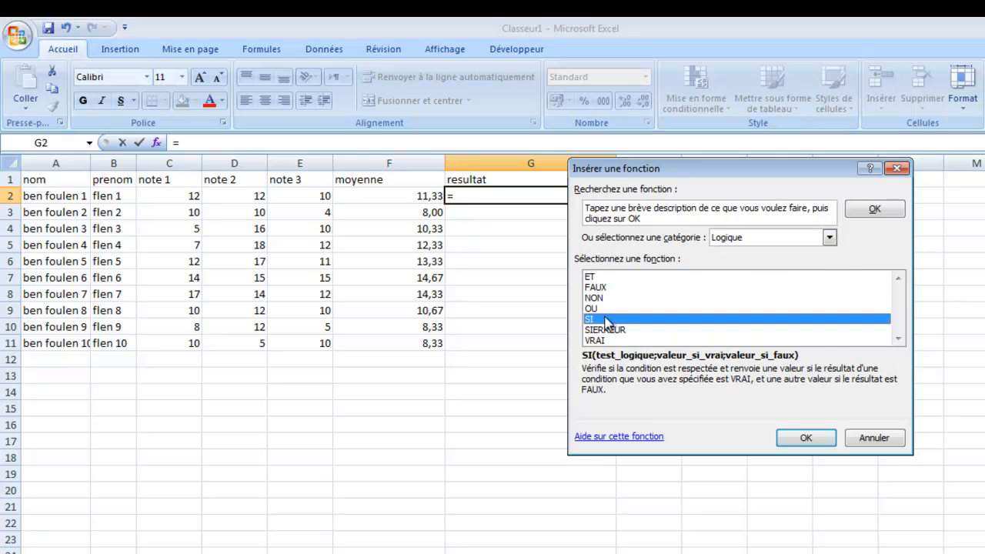
click(795, 434)
drag(698, 195, 830, 48)
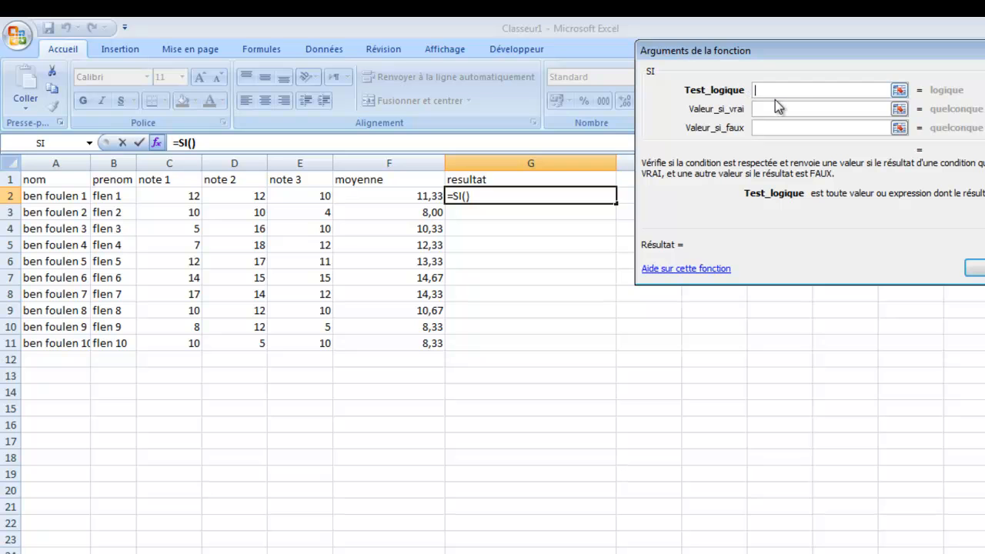
Set the logical test of the SI function in G2 to F2>=10.
click(901, 91)
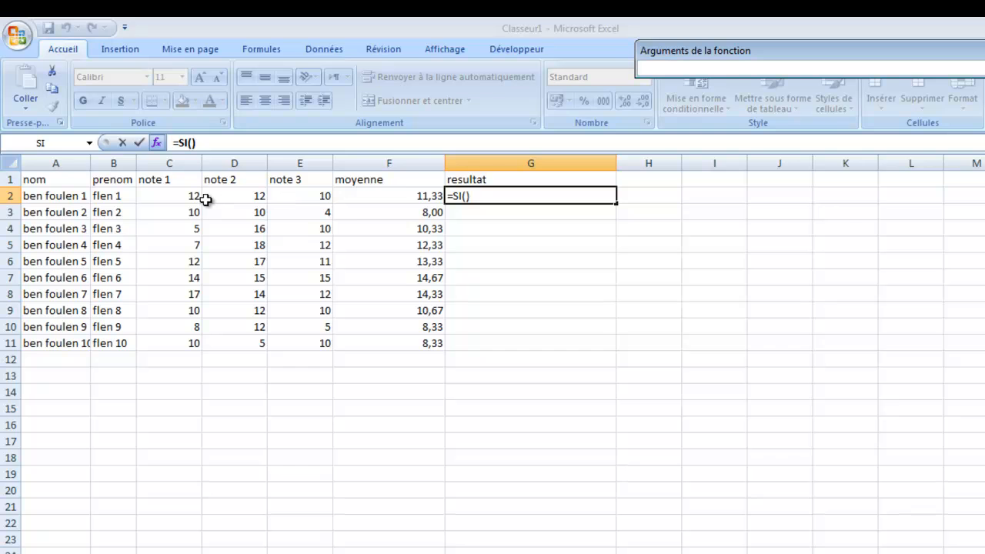
click(402, 197)
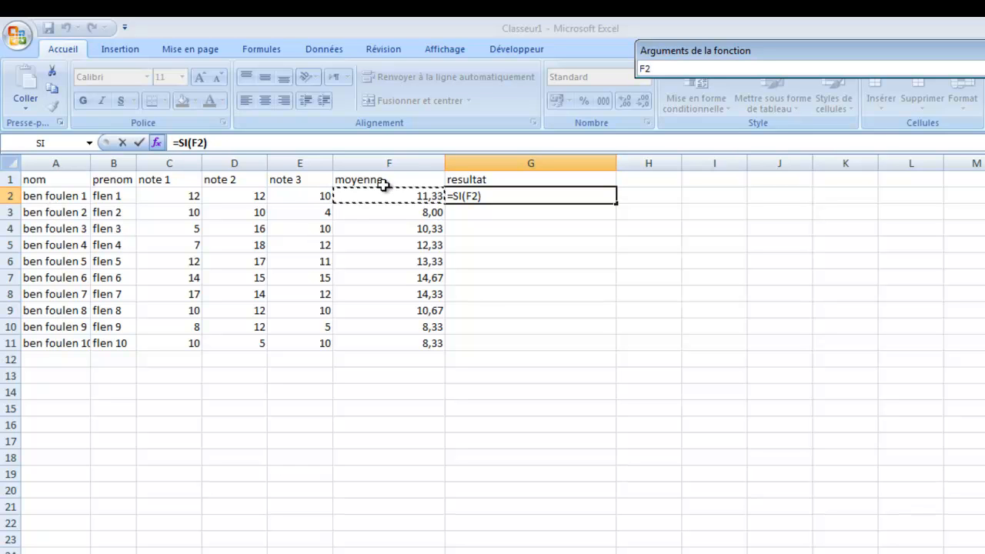
text(>=10)
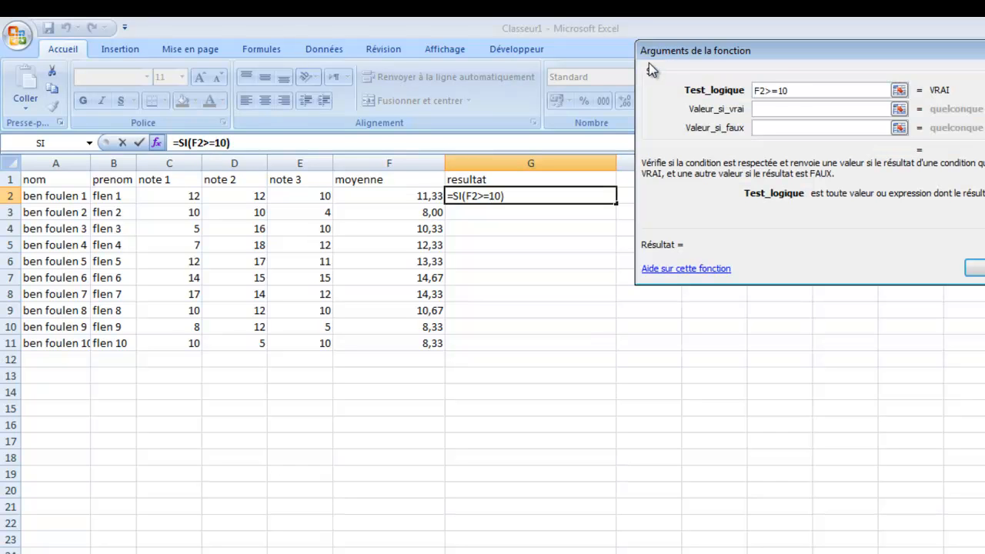
Set the SI function's value if true to "Admis" and value if false to "Refusé", and confirm the formula in G2.
click(794, 107)
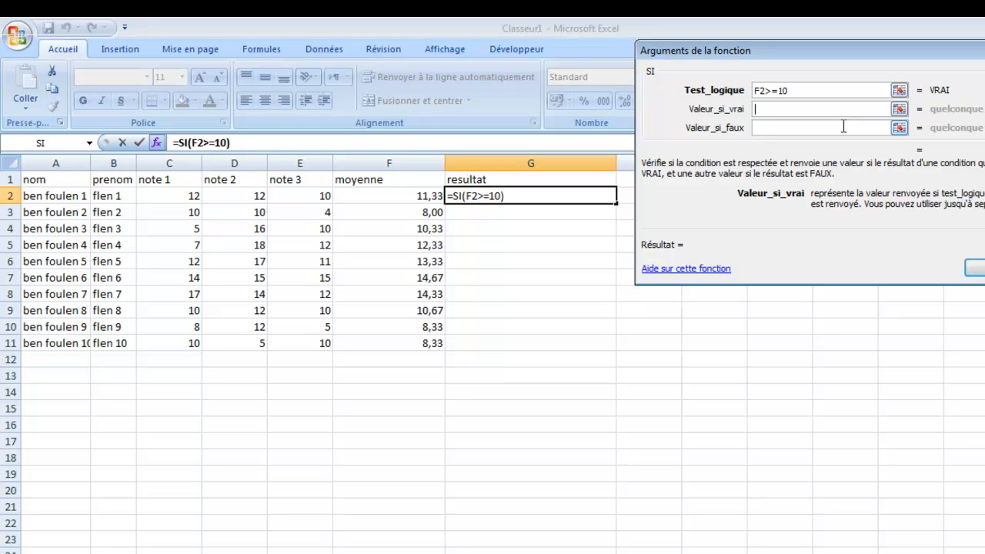
text(")
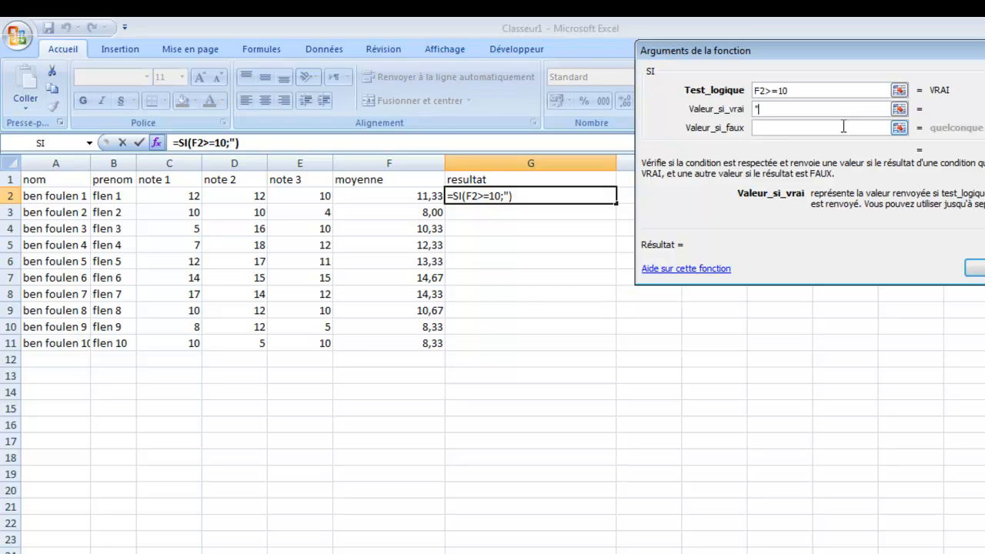
text(Admis)
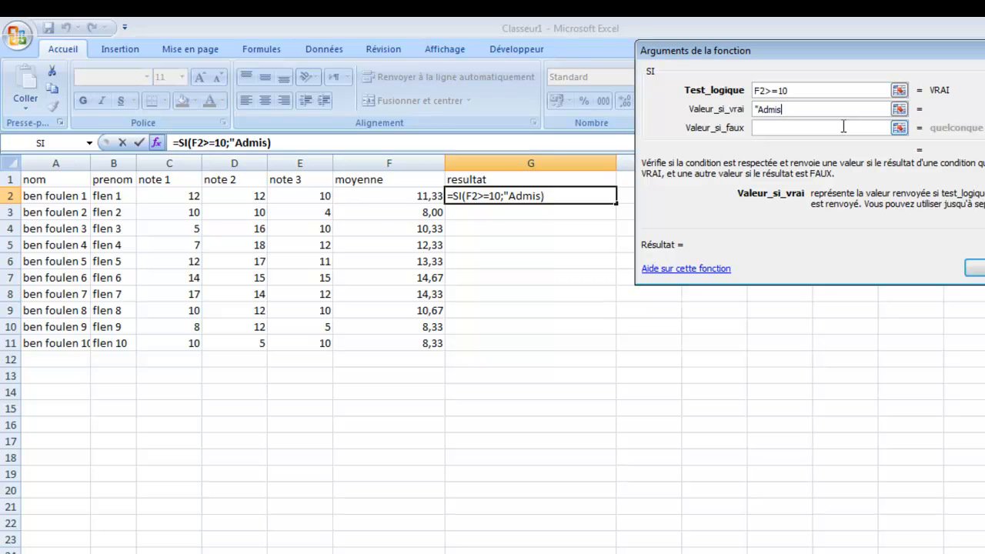
text(")
click(821, 127)
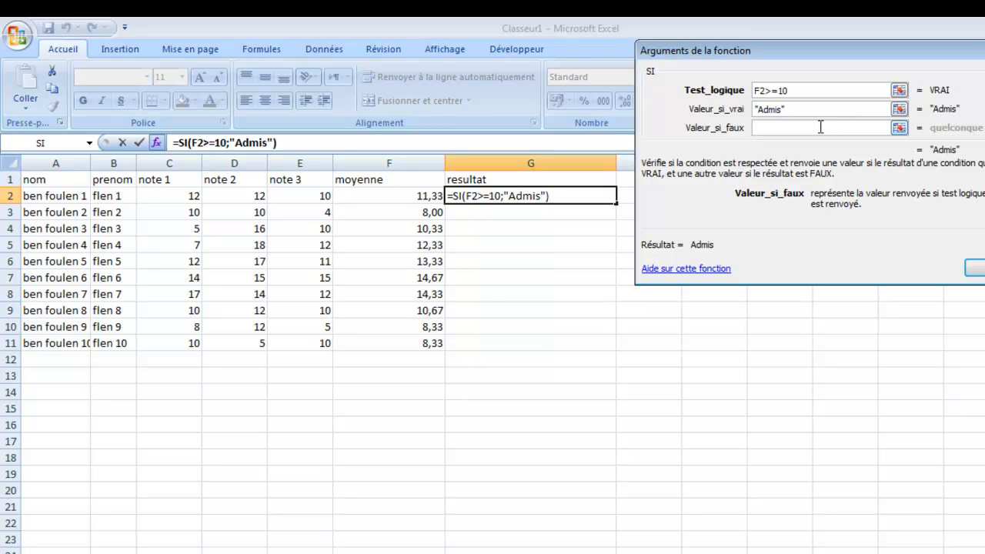
text("Refu)
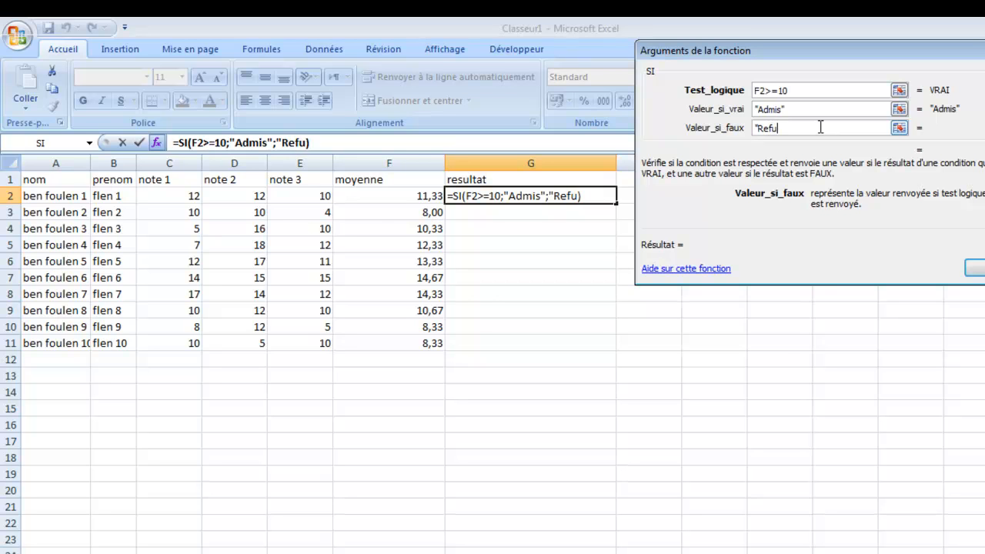
text(sé")
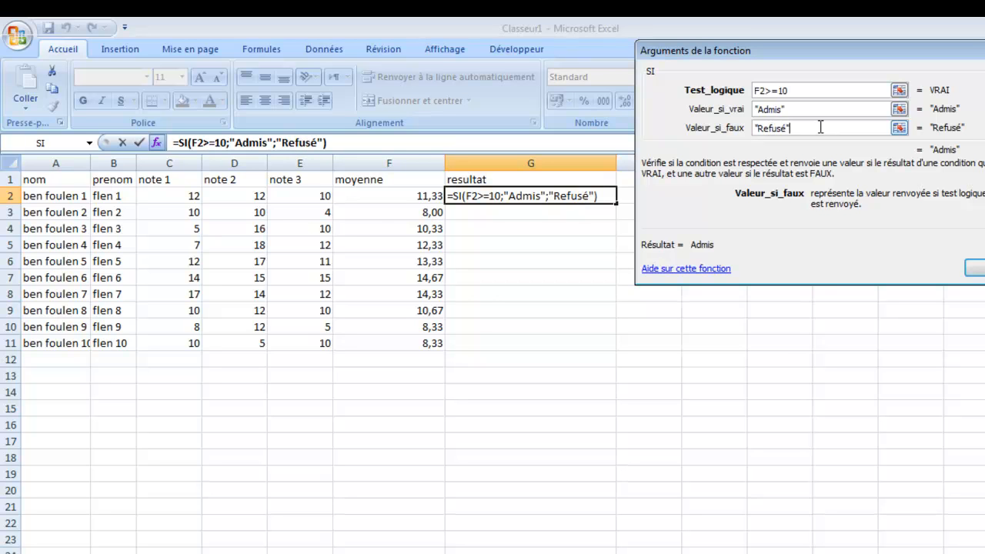
key(Return)
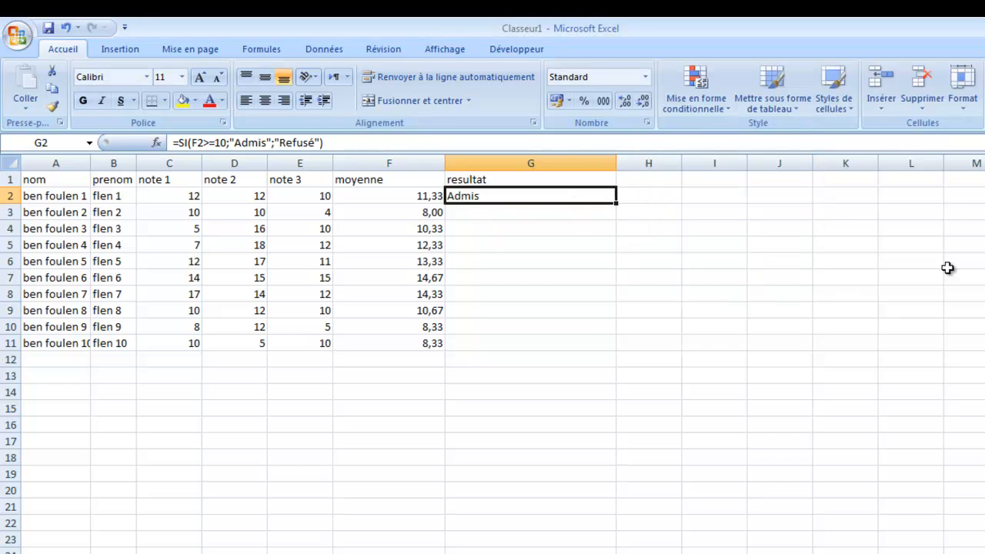
Fill the SI formula from G2 down to G11.
click(570, 217)
click(542, 198)
drag(616, 206, 590, 345)
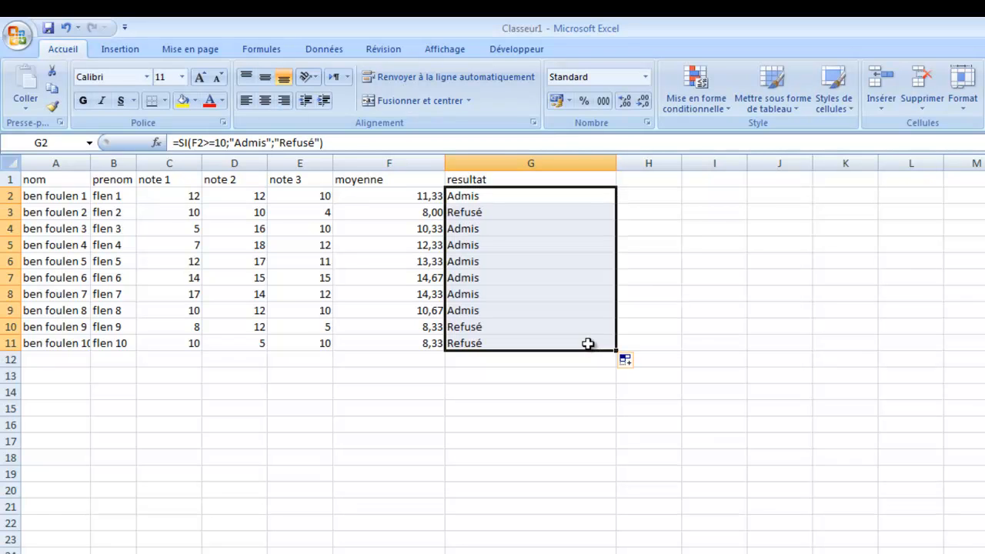
click(527, 255)
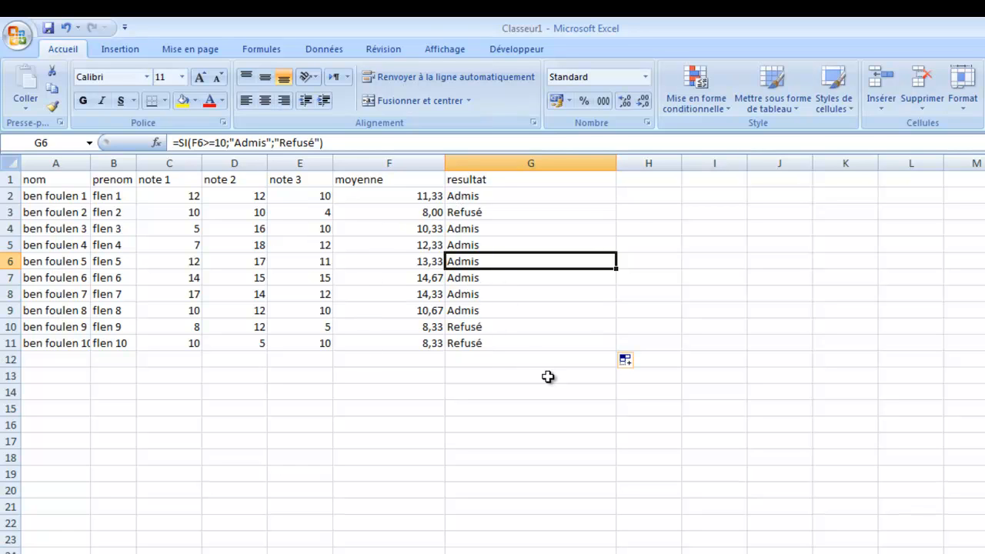
Replace the "Refusé" argument in G2's formula with a nested SI function that tests F2<9.
click(579, 199)
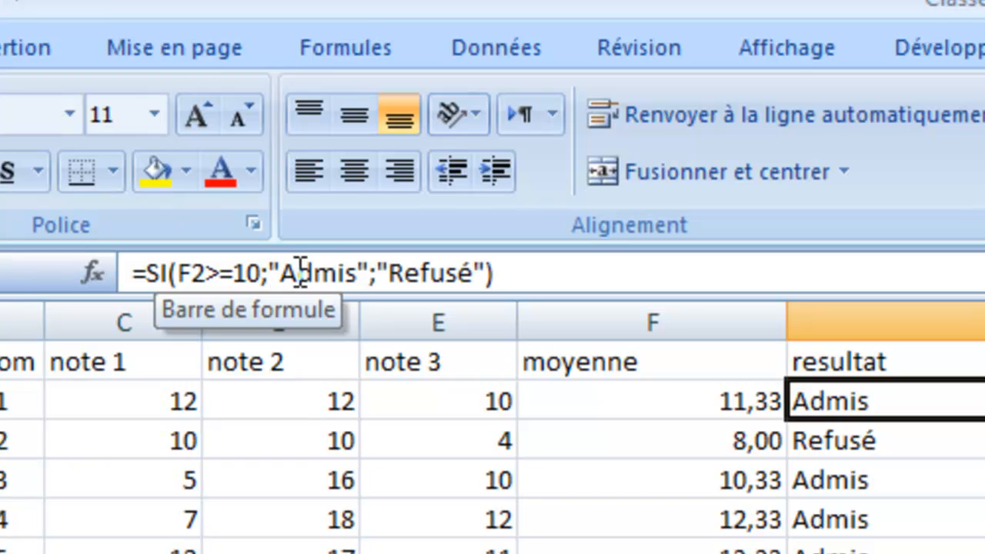
drag(375, 272, 486, 273)
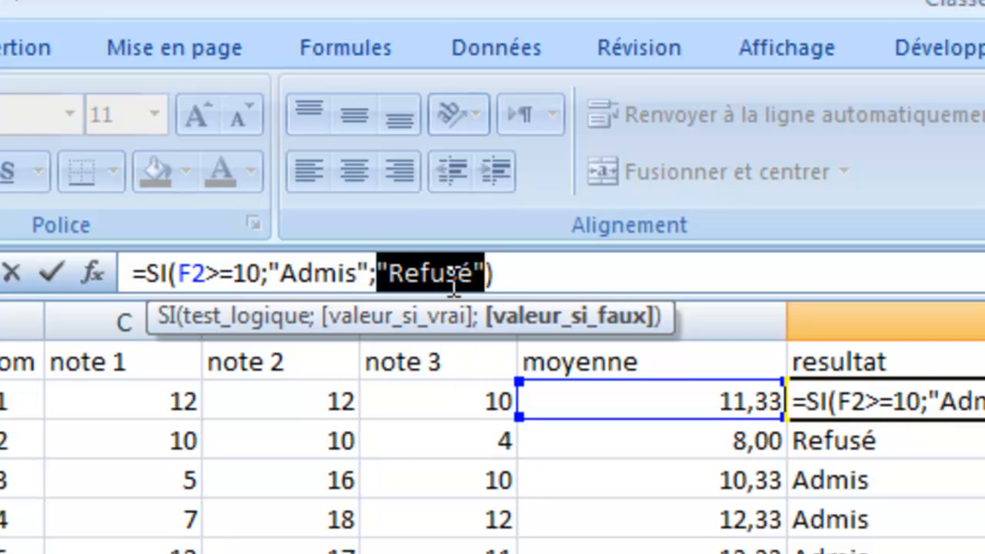
key(Delete)
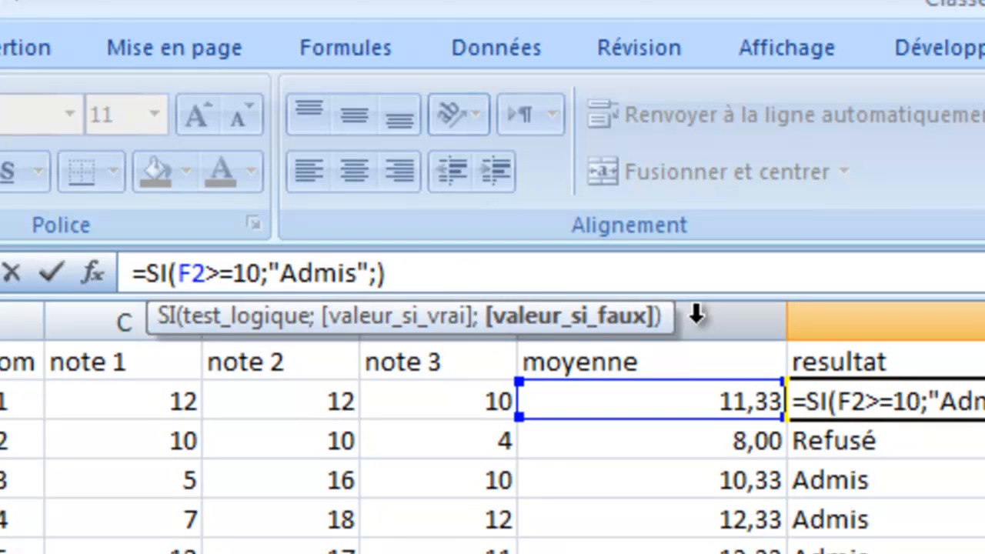
text(SI()
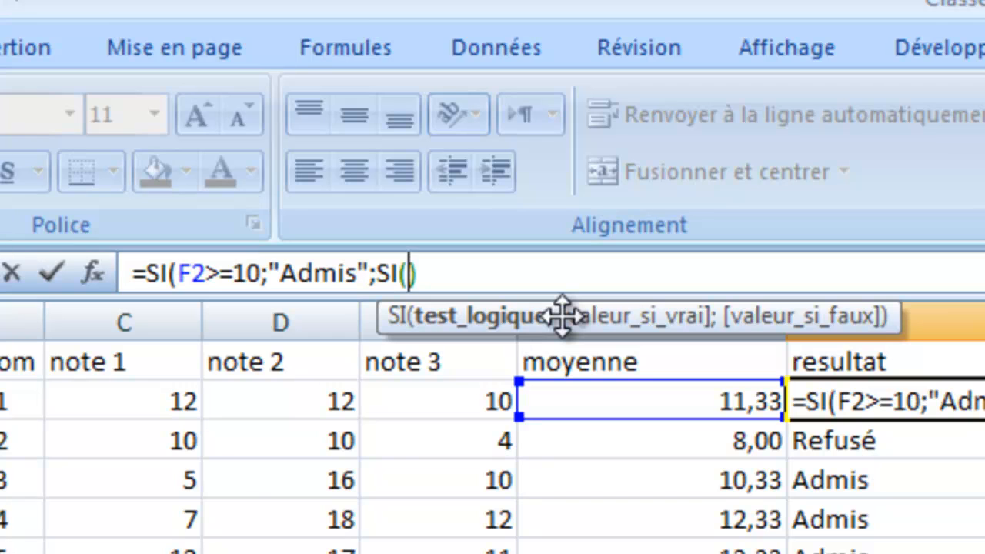
text(F2)
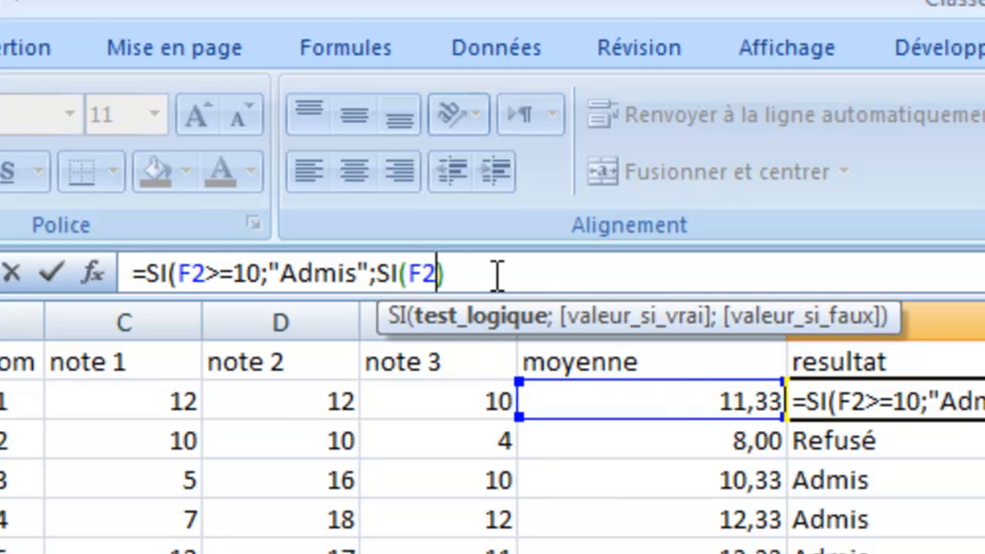
text(<9)
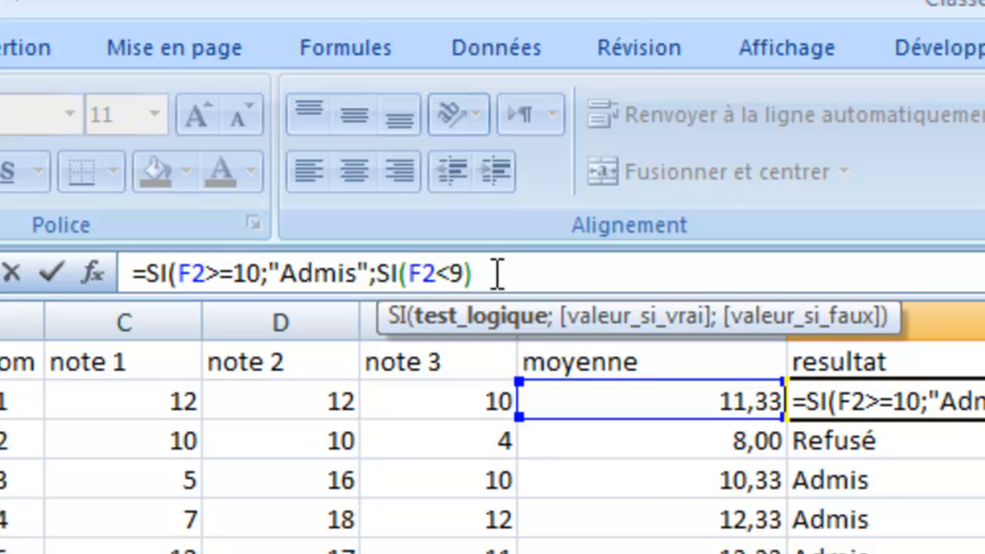
Complete G2's nested SI with "refusé" if true and racheté if false, and fill the formula down to G11.
text(;"refus)
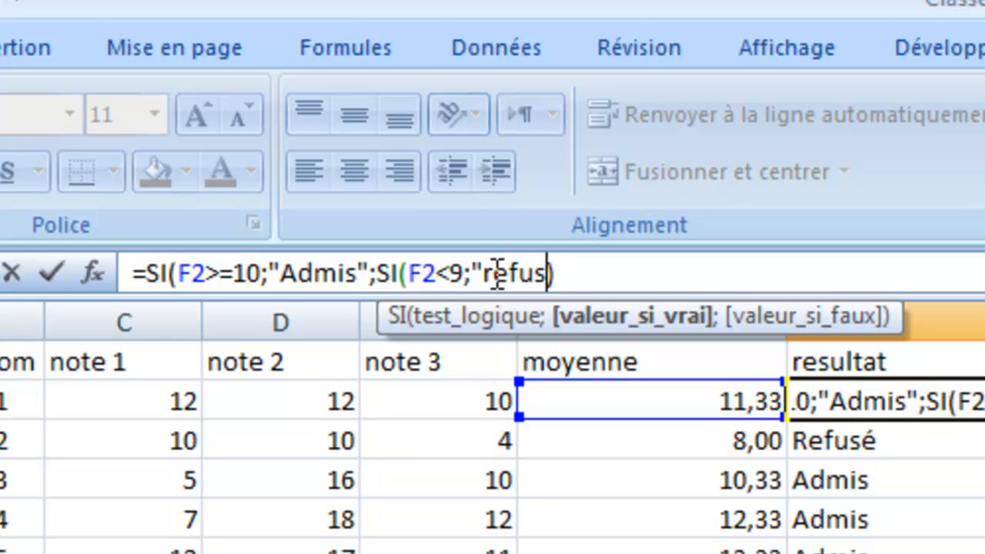
text(é")
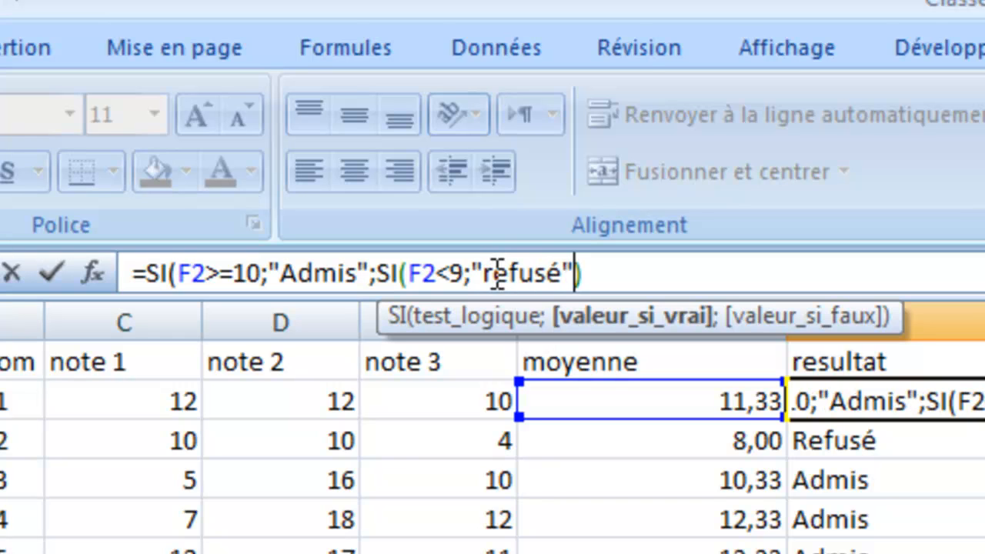
text(;rache)
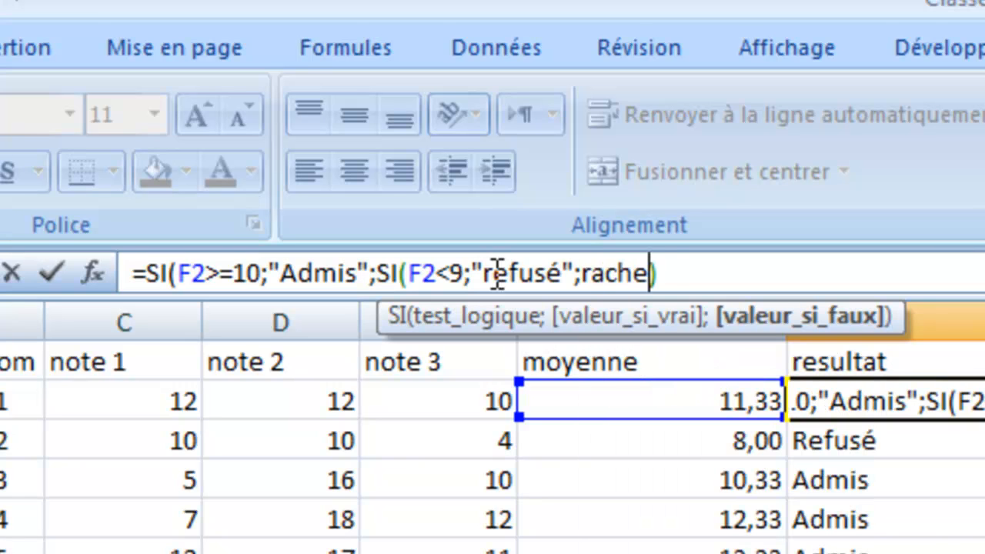
text(té)
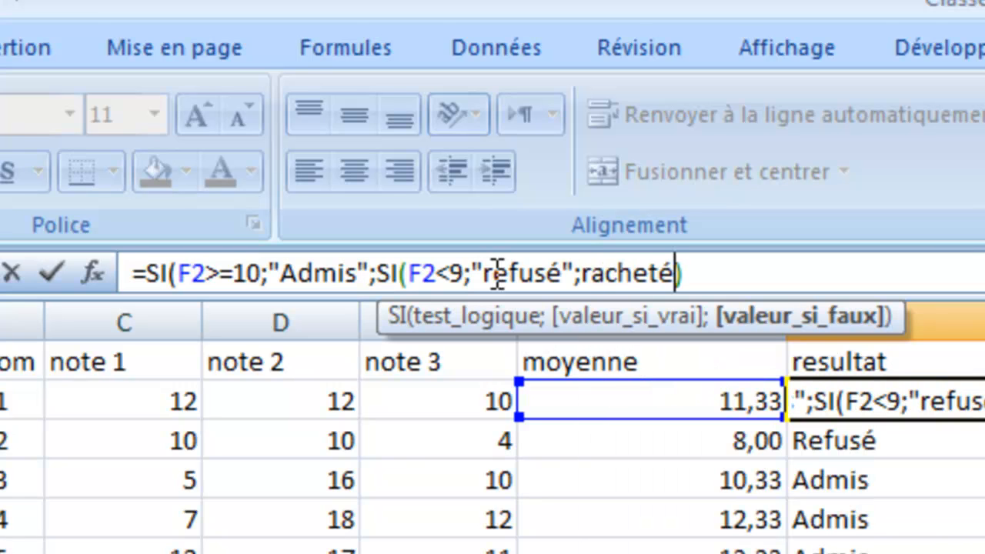
text()))
key(Left)
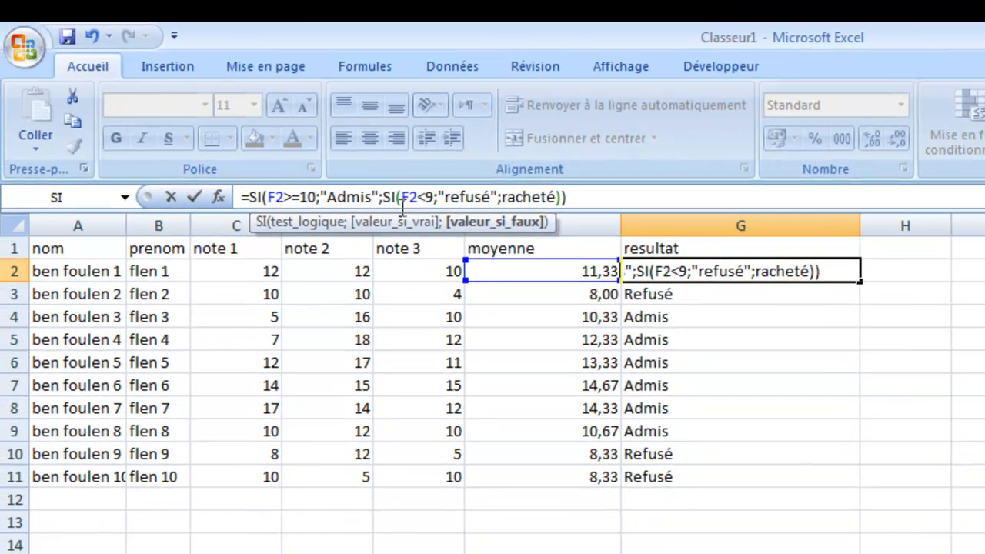
key(Return)
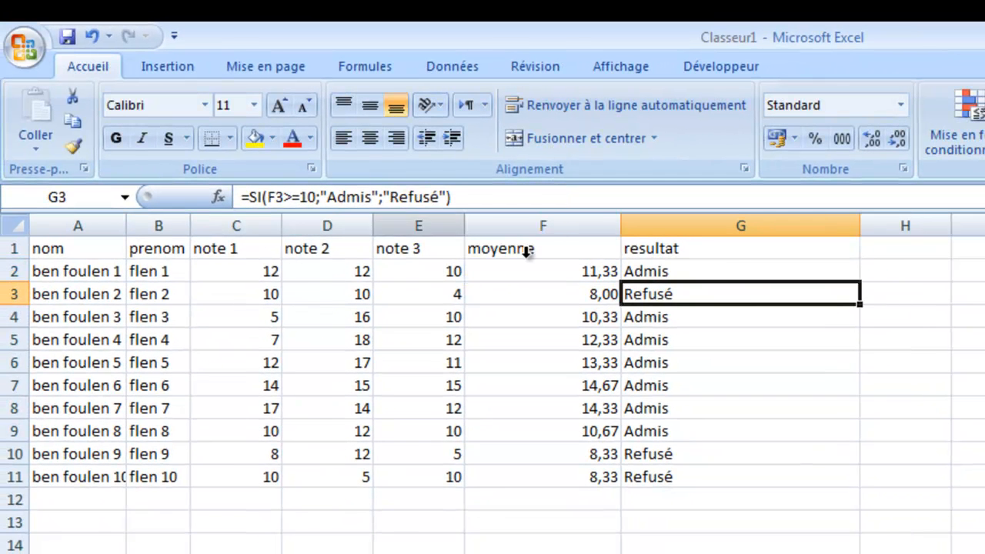
click(733, 269)
drag(859, 283, 838, 477)
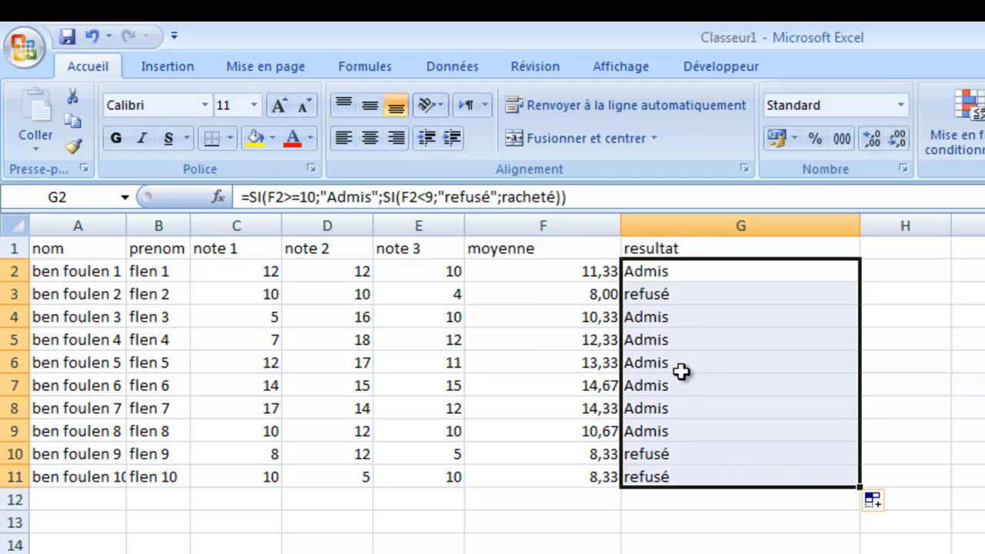
Test the resultat formula by lowering note 2 in D7 to 5, and settle on 2.
click(351, 389)
text(5)
key(Return)
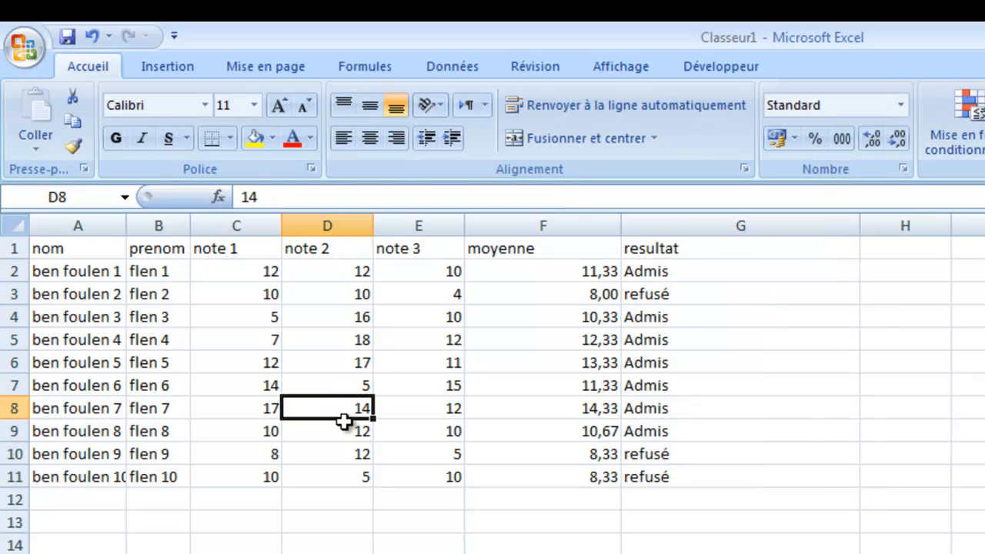
click(364, 388)
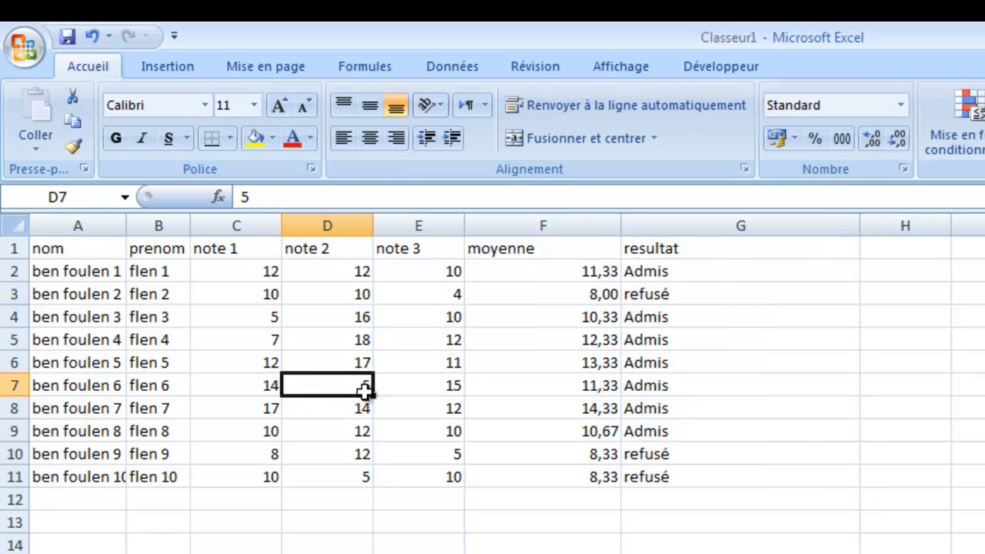
text(2)
key(Return)
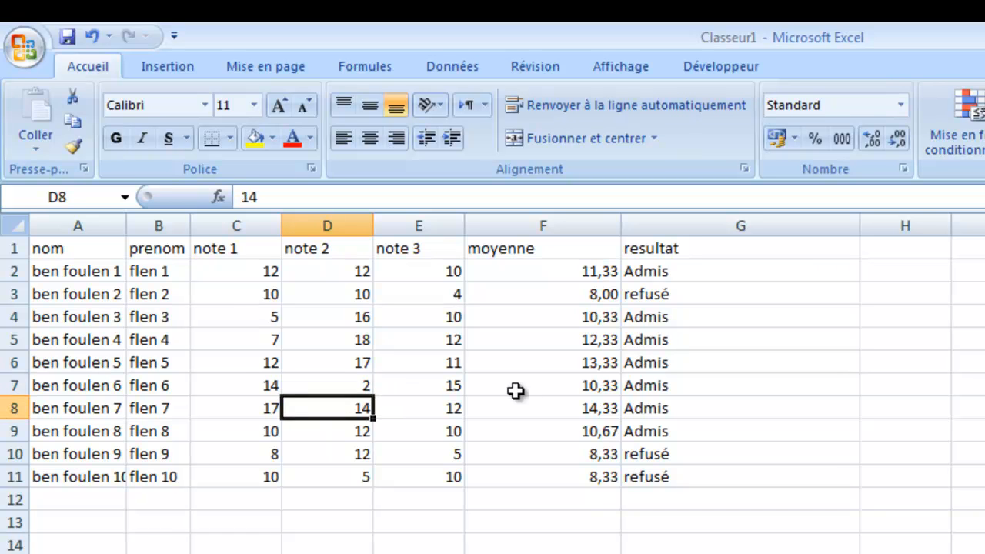
Set note 1 in C7 to 10.
double_click(251, 385)
key(BackSpace)
key(BackSpace)
text(10)
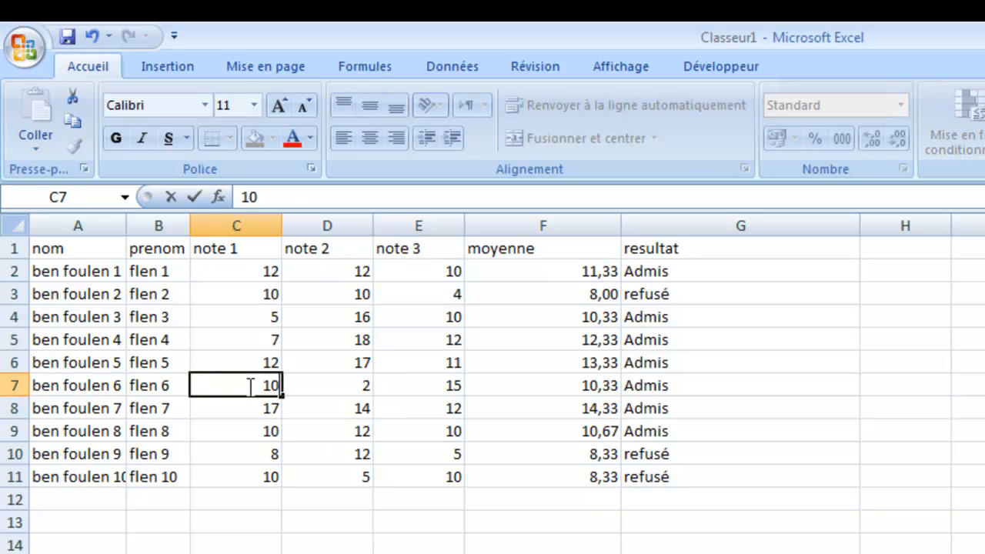
key(Return)
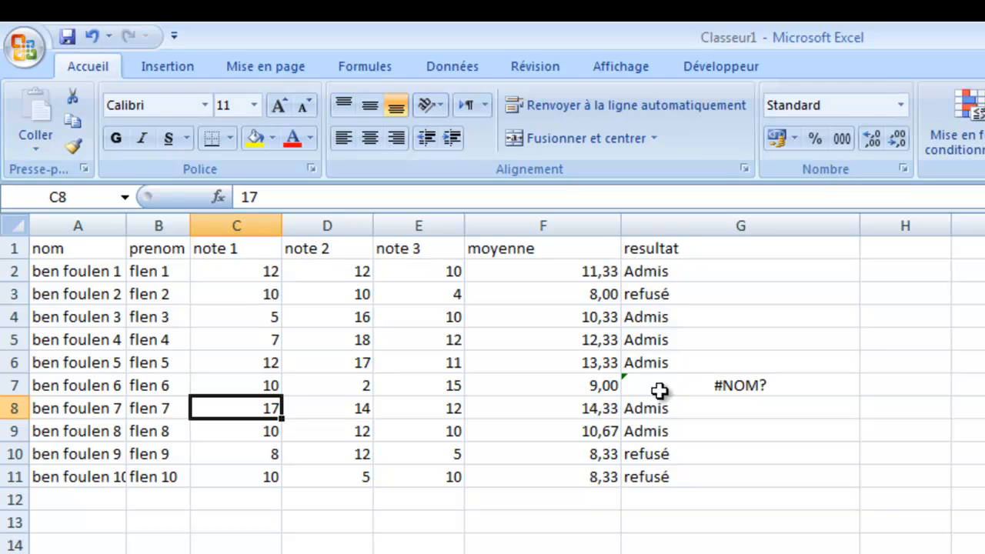
Try note 1 values of 8 and 9 in C7, and return the cell to 10.
click(269, 387)
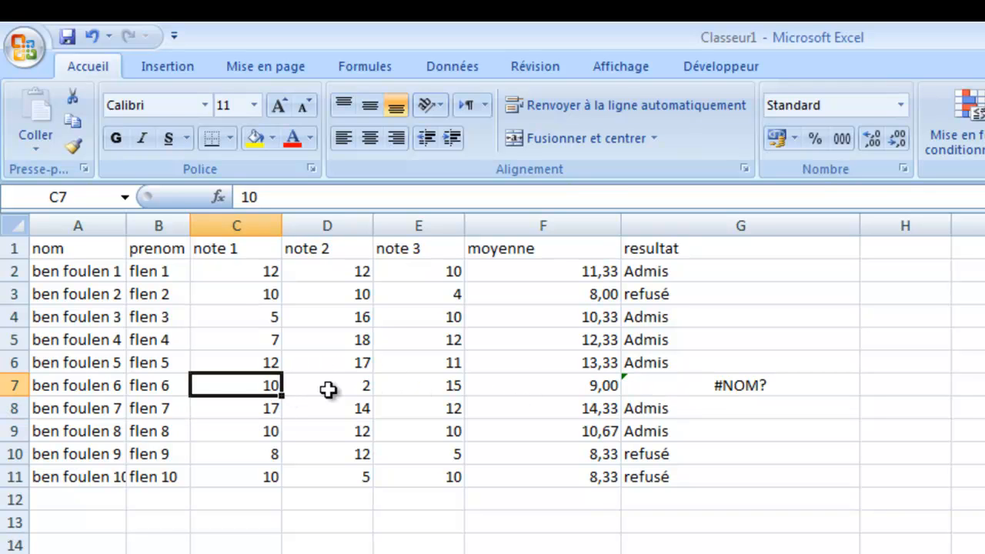
text(8)
key(Return)
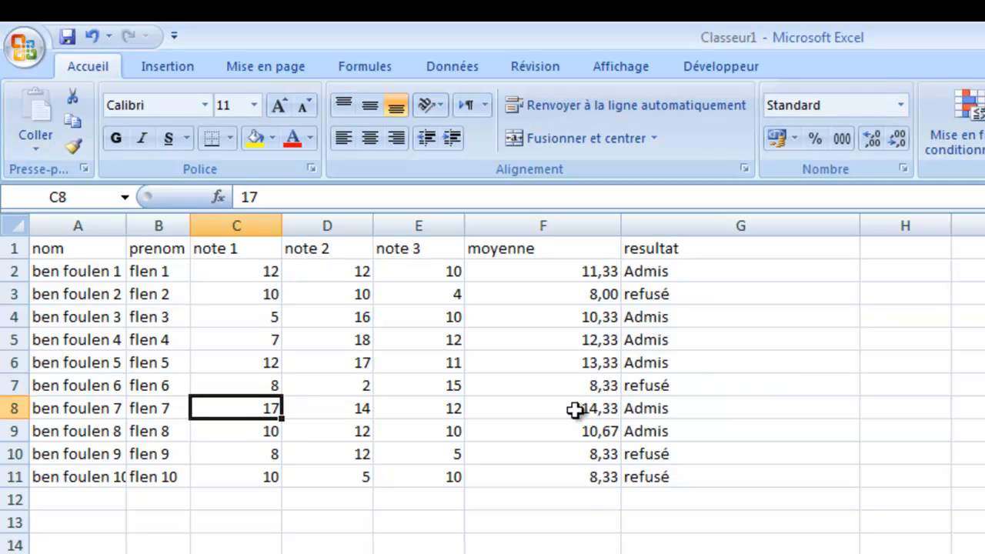
click(257, 385)
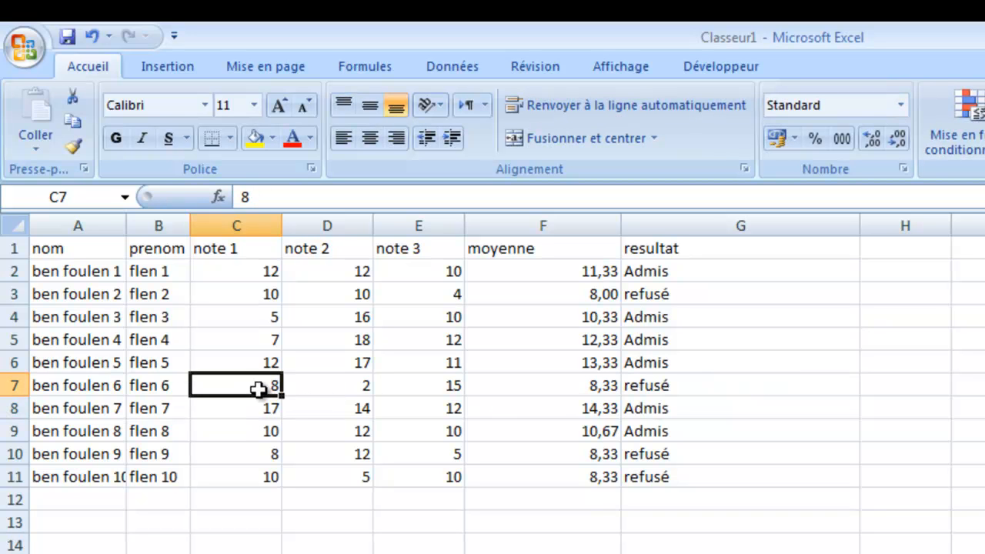
text(9)
key(Return)
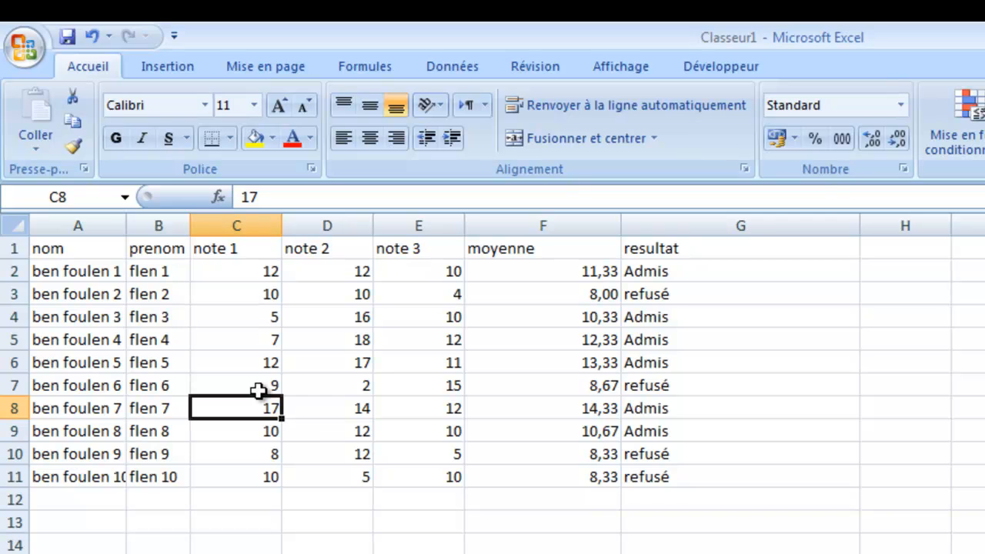
click(265, 389)
text(10)
key(Return)
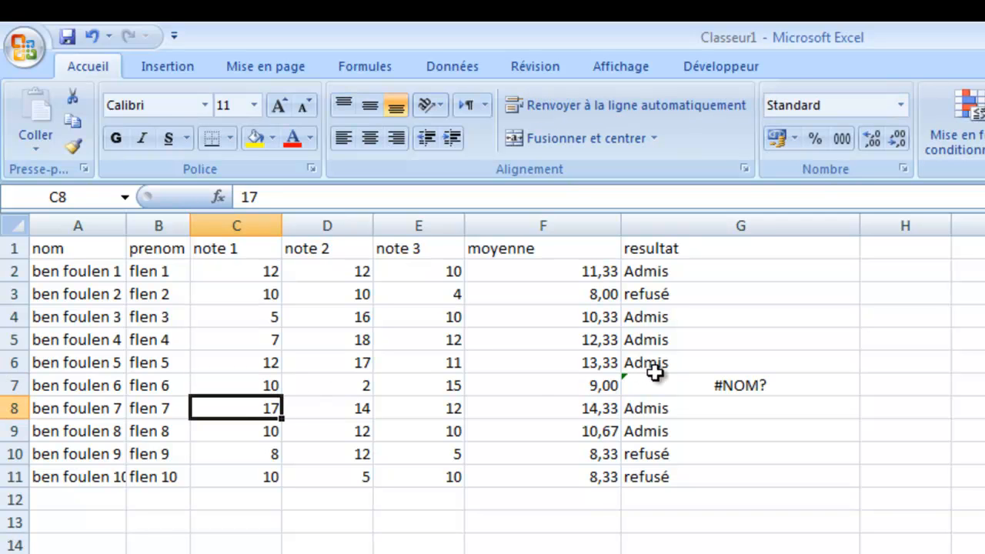
Check the error options for the resultat formula in G7, and widen column G.
click(658, 382)
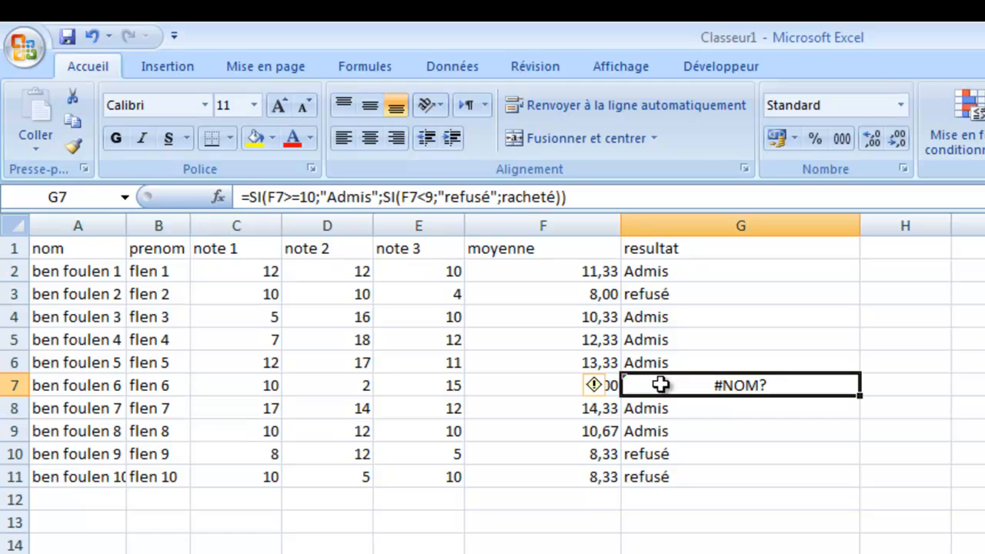
click(610, 386)
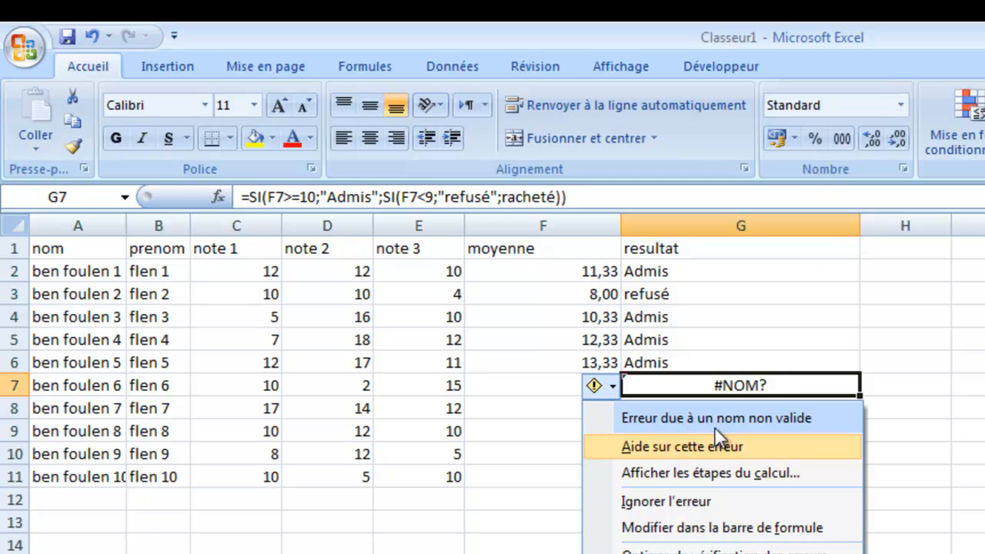
click(750, 281)
drag(860, 226, 979, 221)
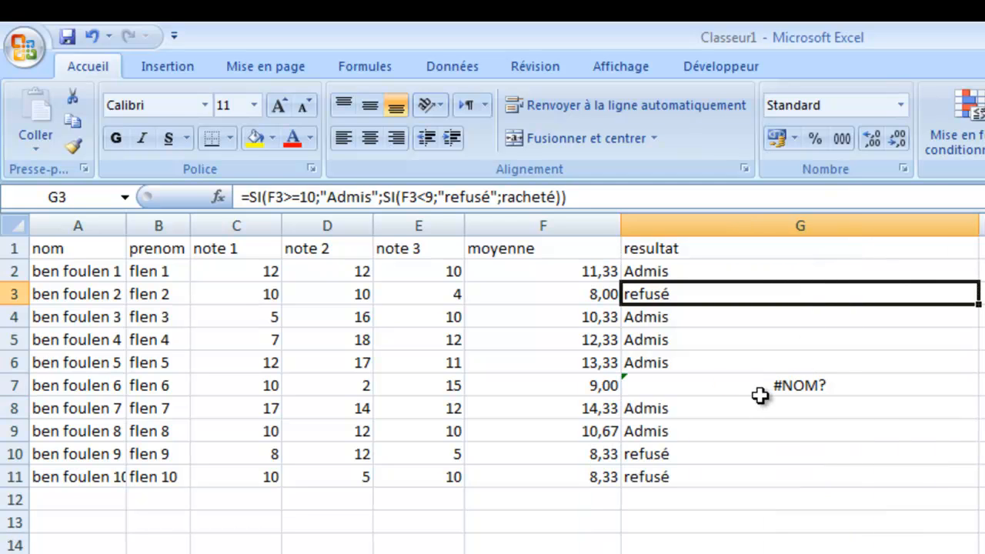
Put racheté in quotation marks in G7's nested SI formula.
click(763, 389)
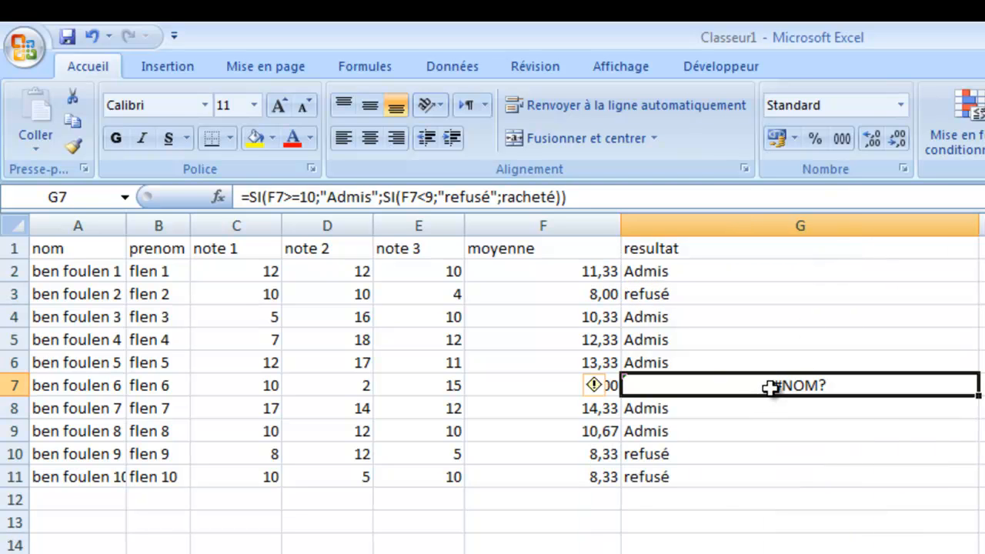
double_click(770, 387)
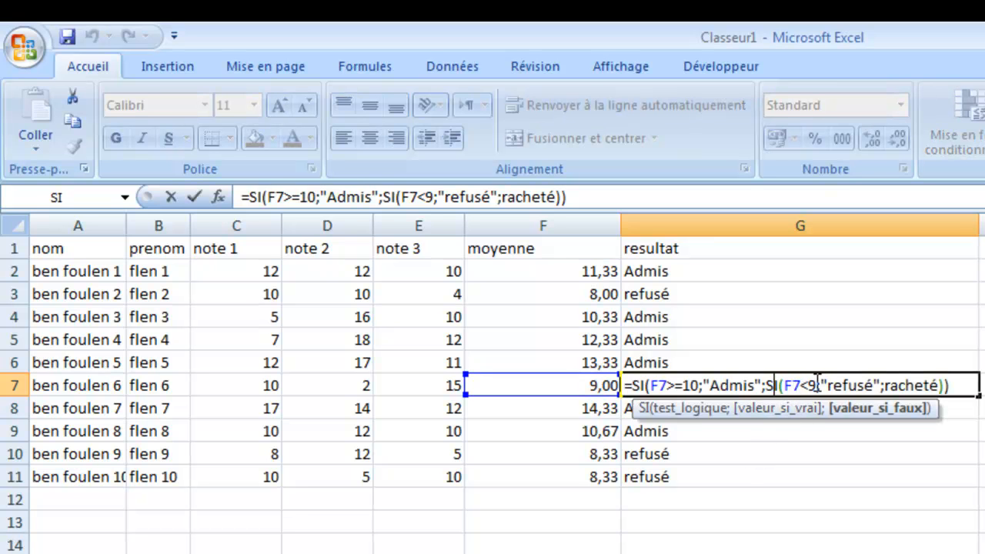
click(775, 385)
click(886, 385)
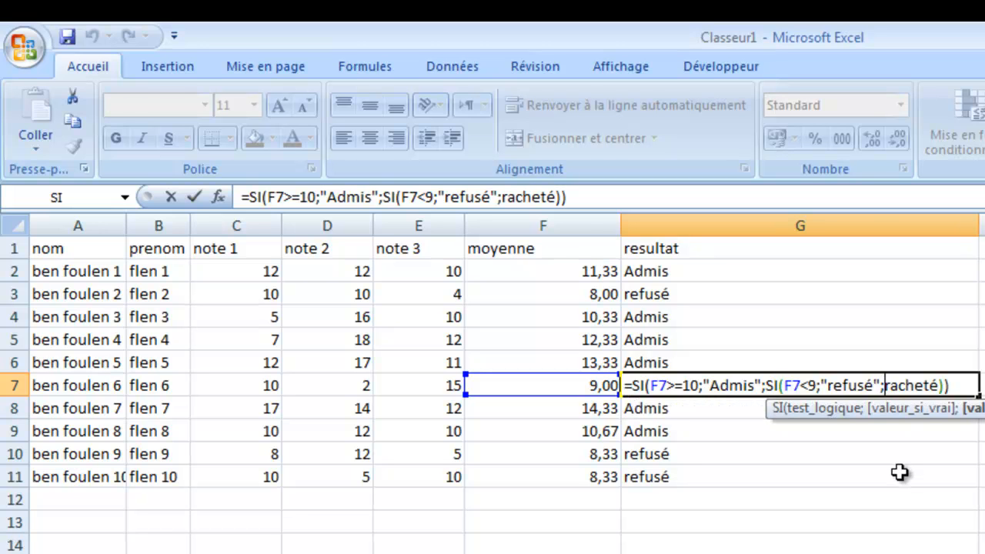
text(")
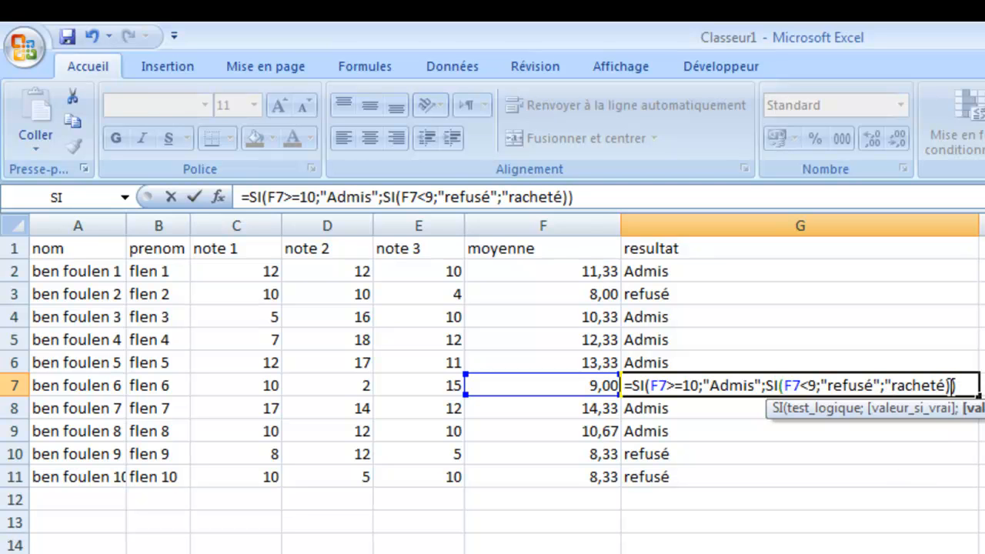
click(946, 385)
text(")
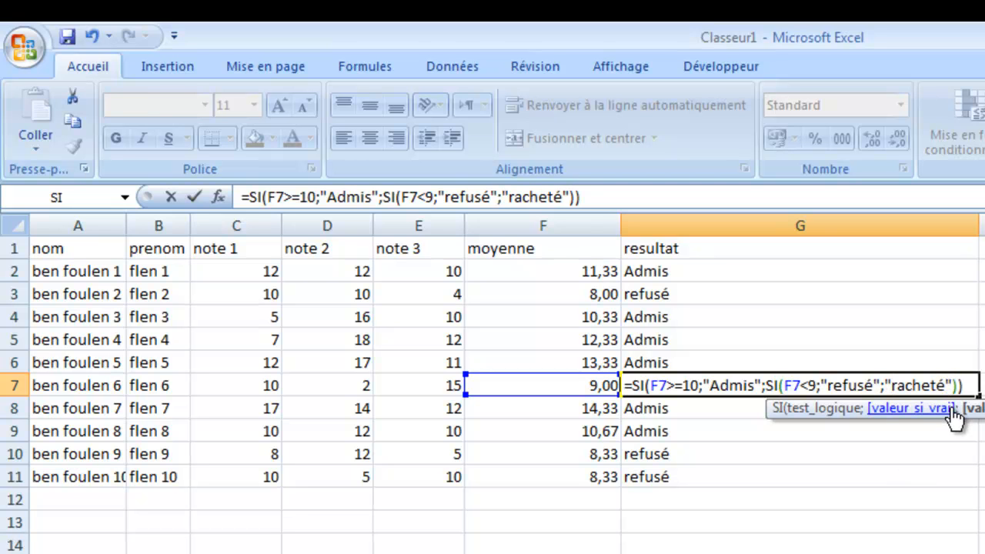
key(Return)
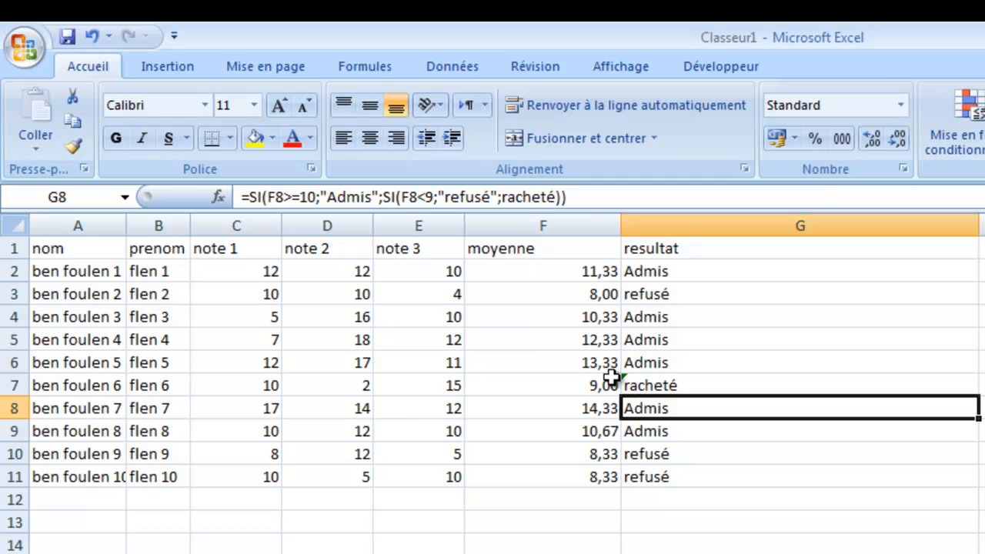
Fill G7's corrected formula up to G2 and down to G11, and narrow column G.
click(685, 386)
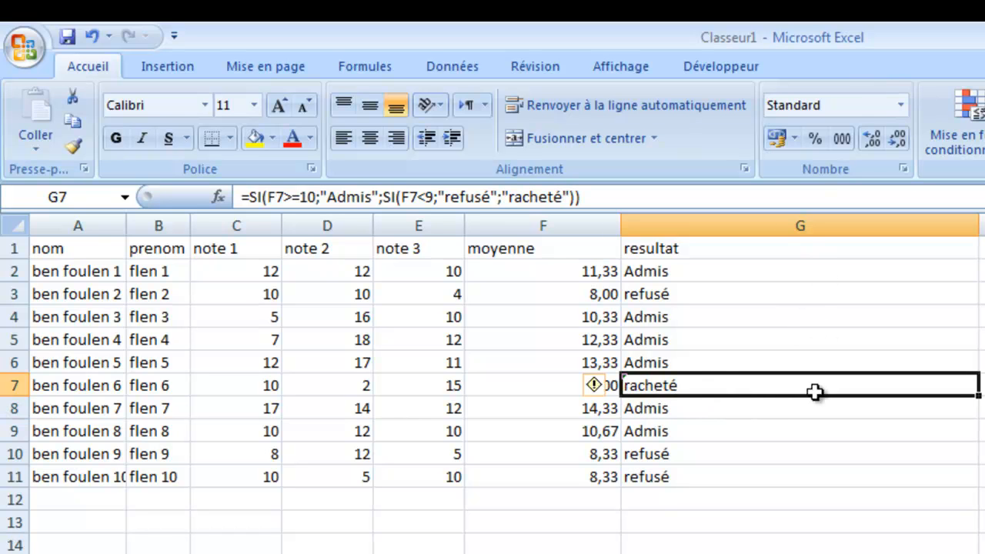
drag(976, 396, 968, 266)
drag(978, 396, 981, 482)
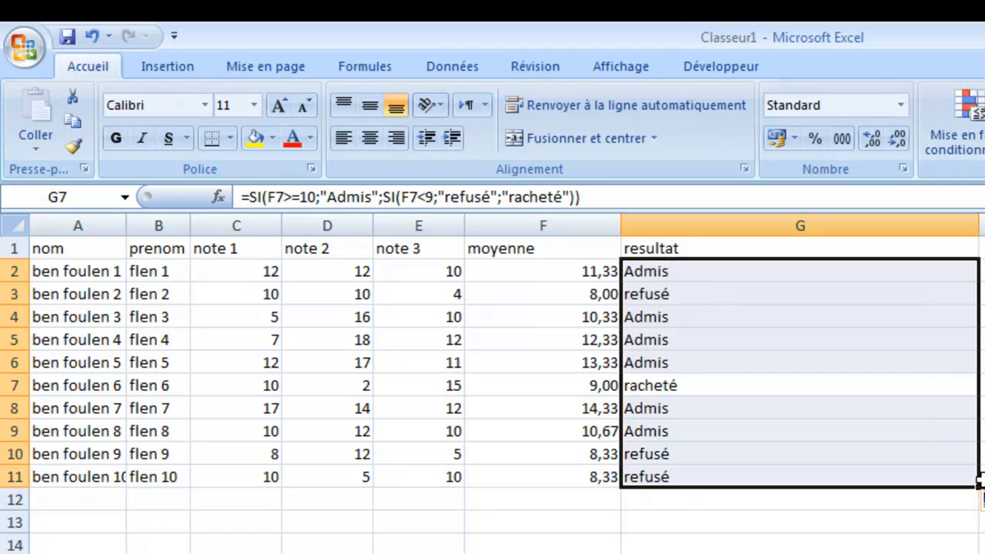
click(983, 340)
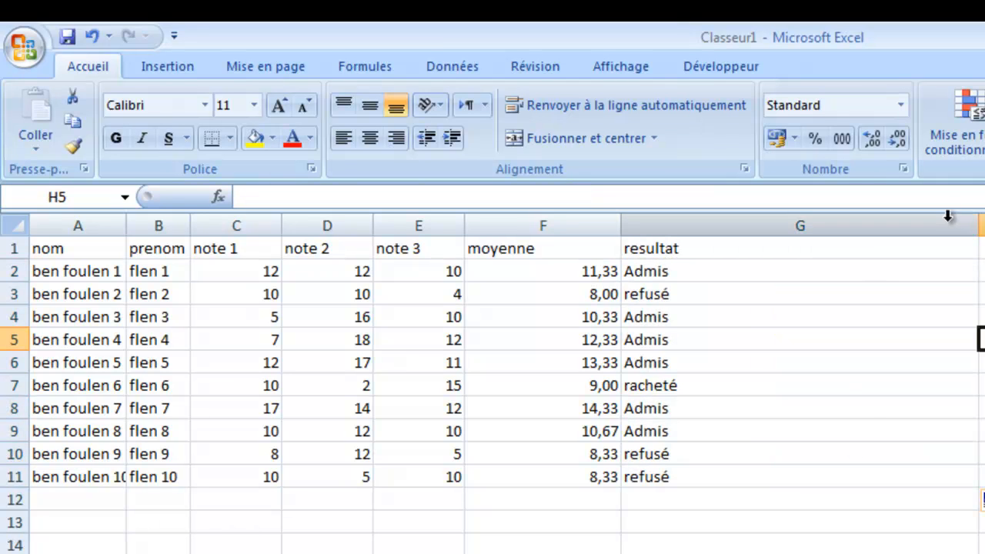
drag(976, 224, 833, 264)
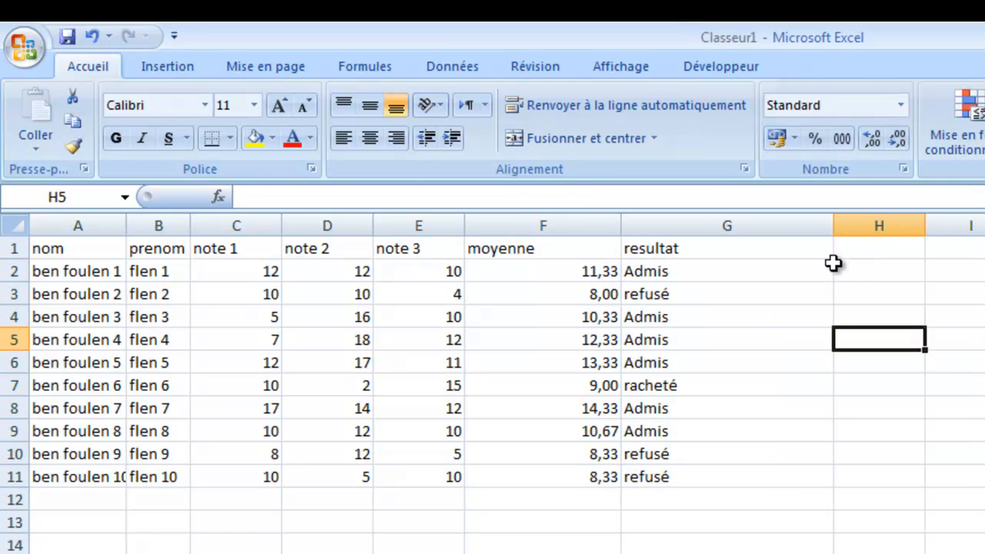
Change the "refusé" threshold in G2's formula to 9,75 and fill the formula down to G11.
double_click(728, 271)
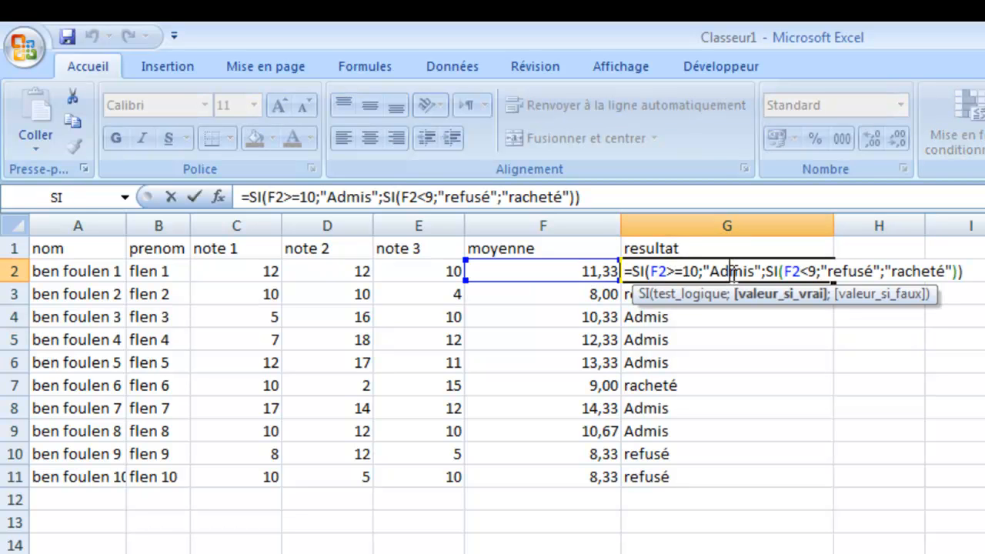
double_click(812, 270)
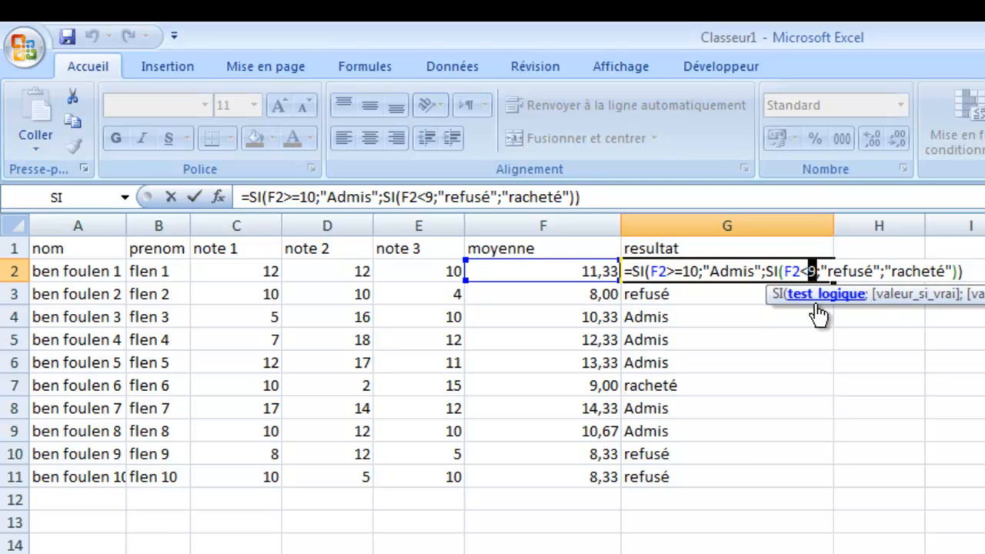
text(9,)
text(75)
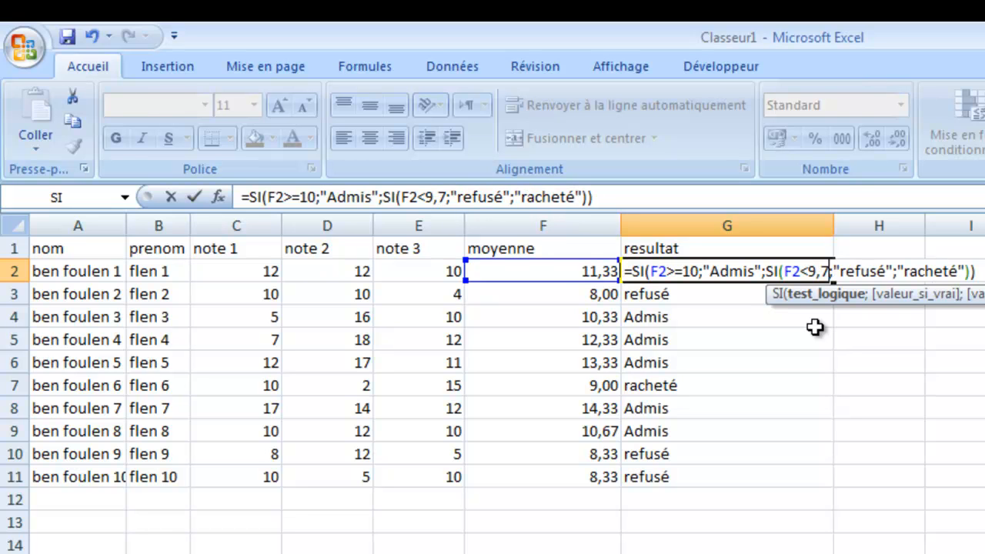
key(Return)
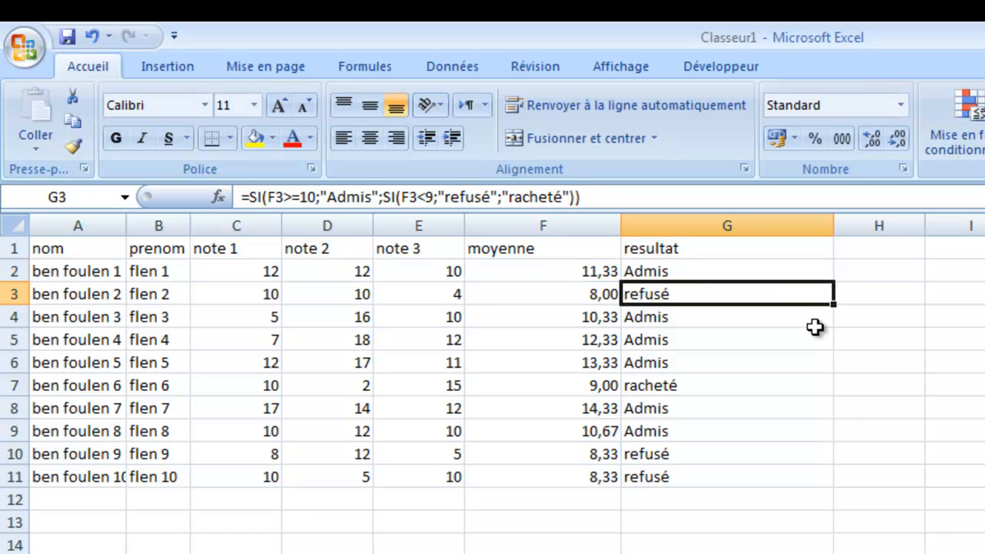
click(776, 275)
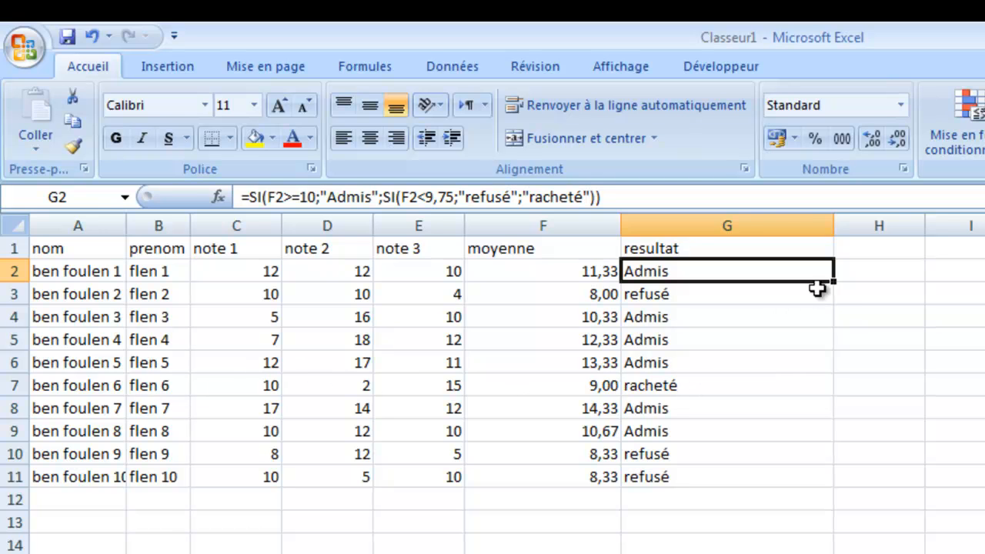
drag(834, 282, 822, 482)
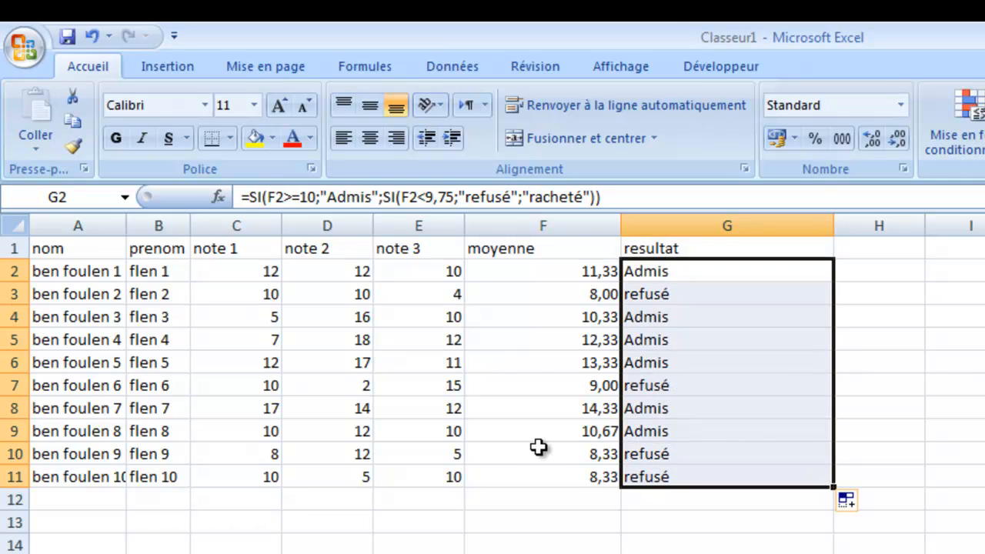
Try note 3 values of 8 and 10 in E10, settle on 9,5, and narrow the resultat column.
click(423, 451)
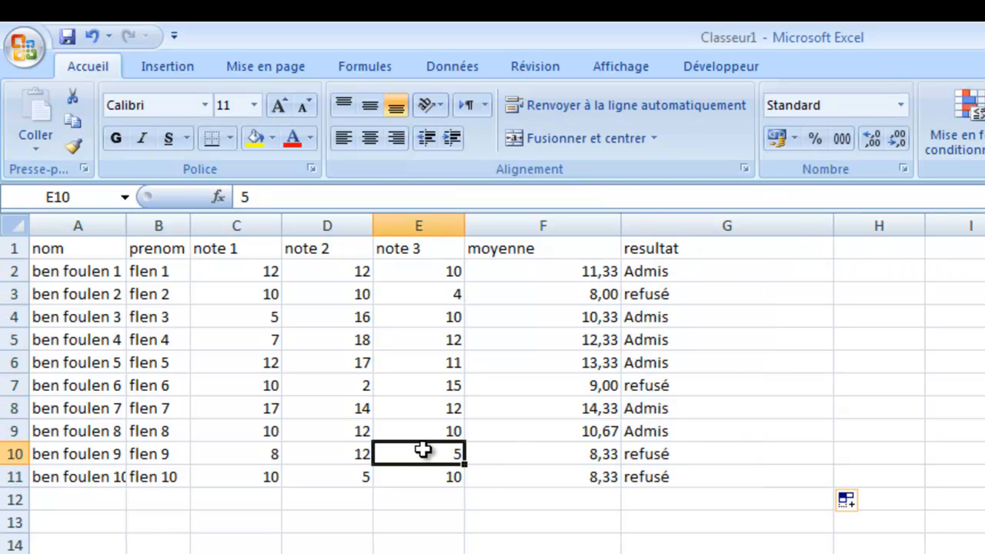
text(8)
key(Return)
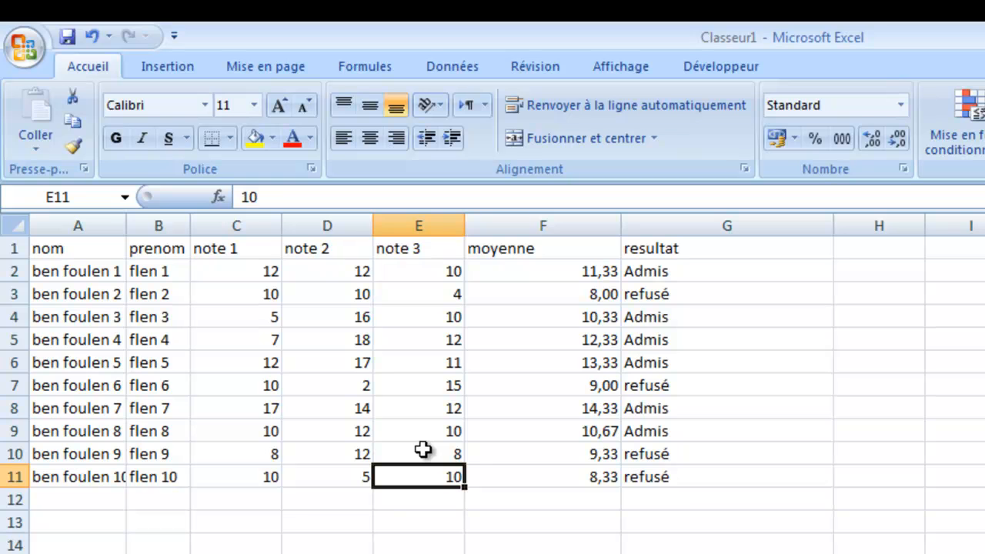
click(424, 450)
text(10)
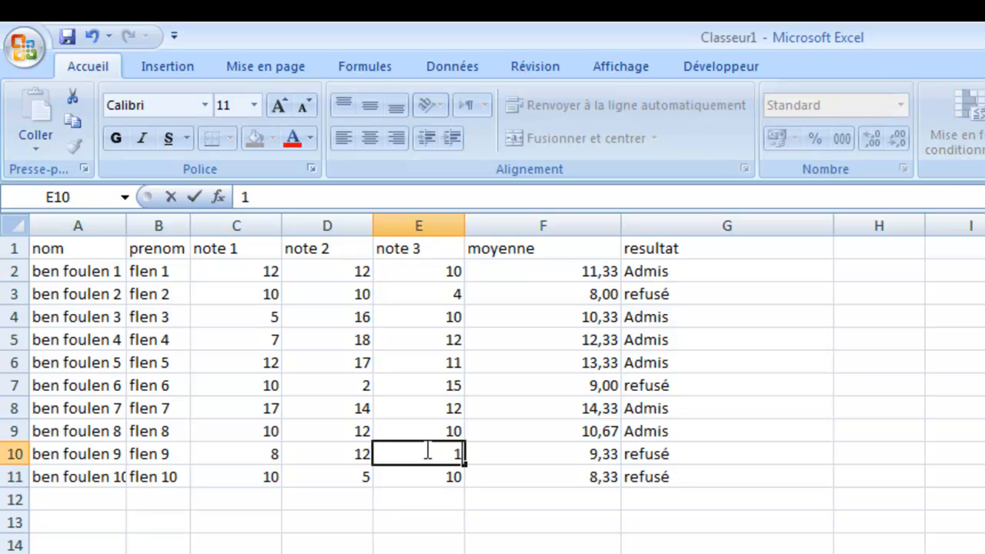
key(Return)
click(425, 451)
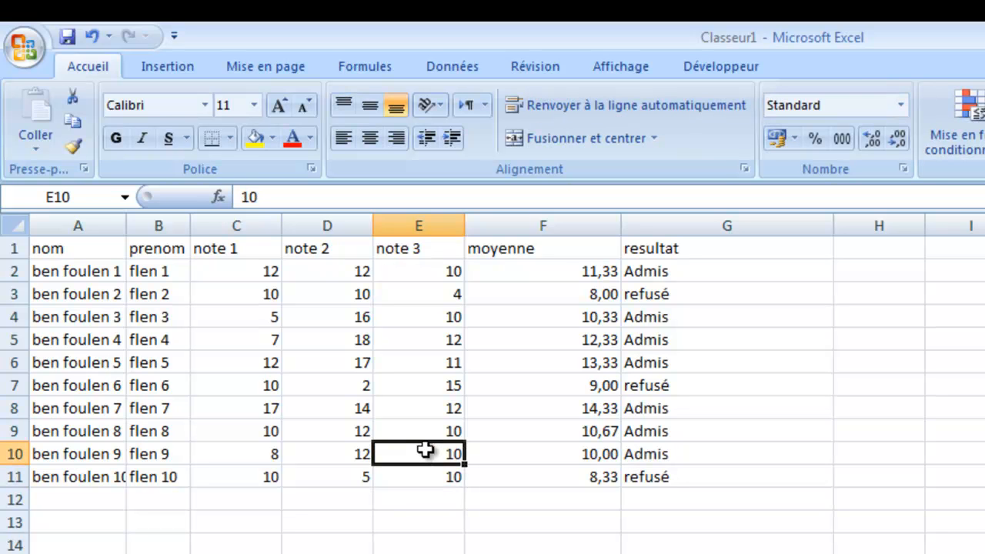
text(9,5)
key(Return)
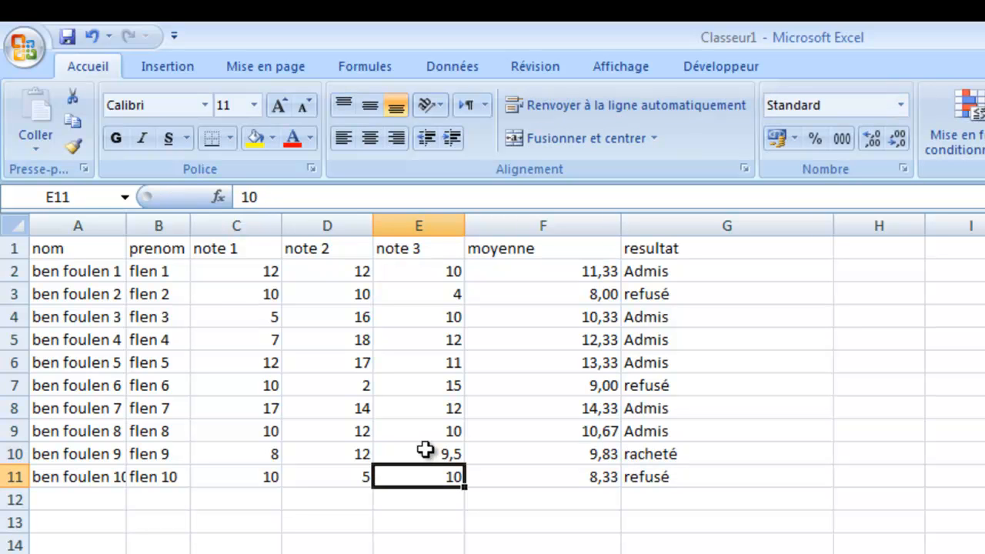
click(654, 455)
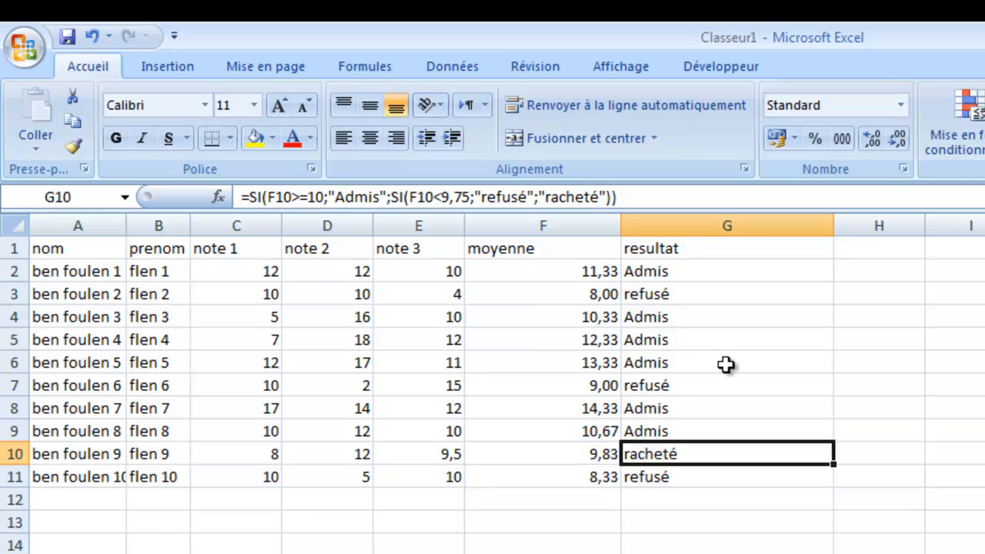
drag(834, 227, 752, 251)
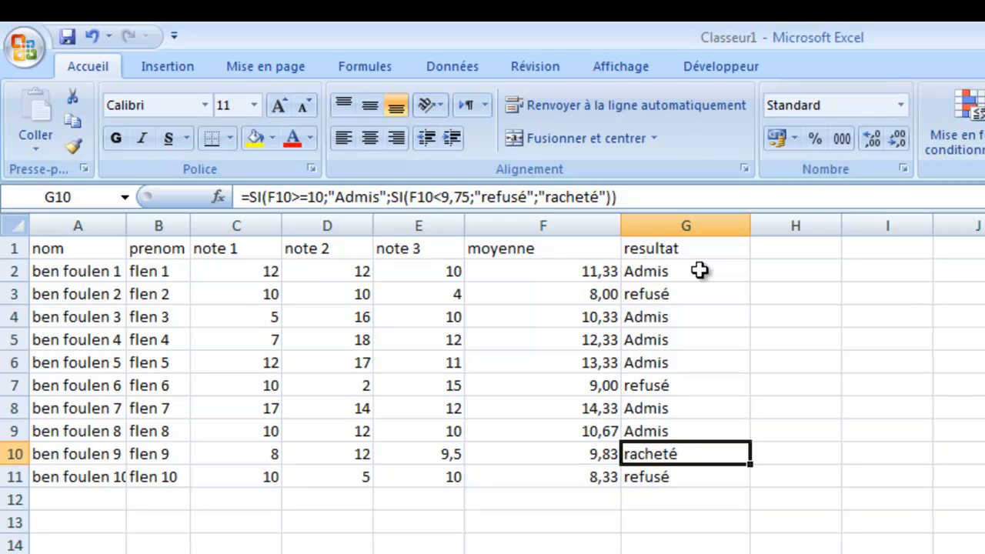
Replace "Admis" in G2's formula with a nested SI function that tests F2<12.
click(699, 269)
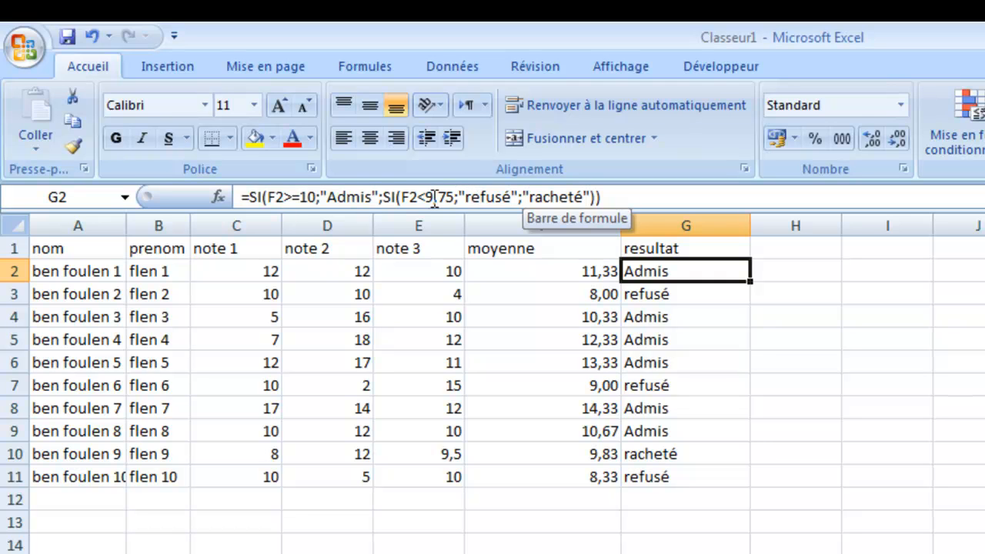
click(328, 197)
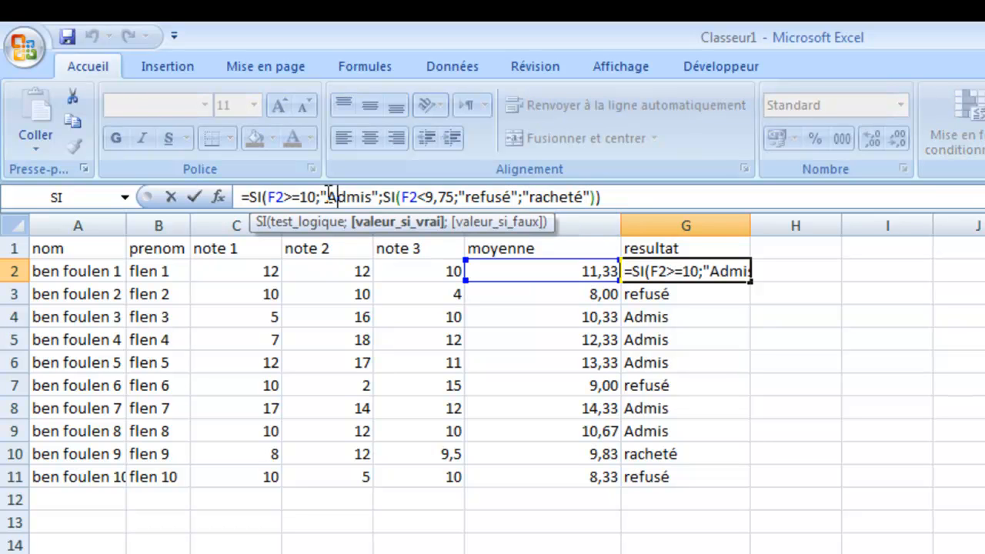
drag(320, 198, 379, 197)
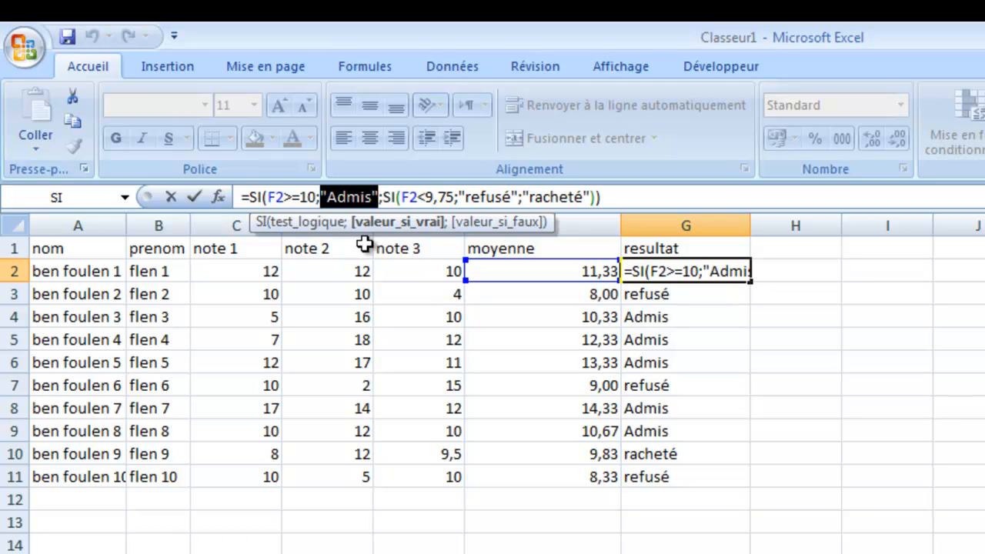
text(SI)
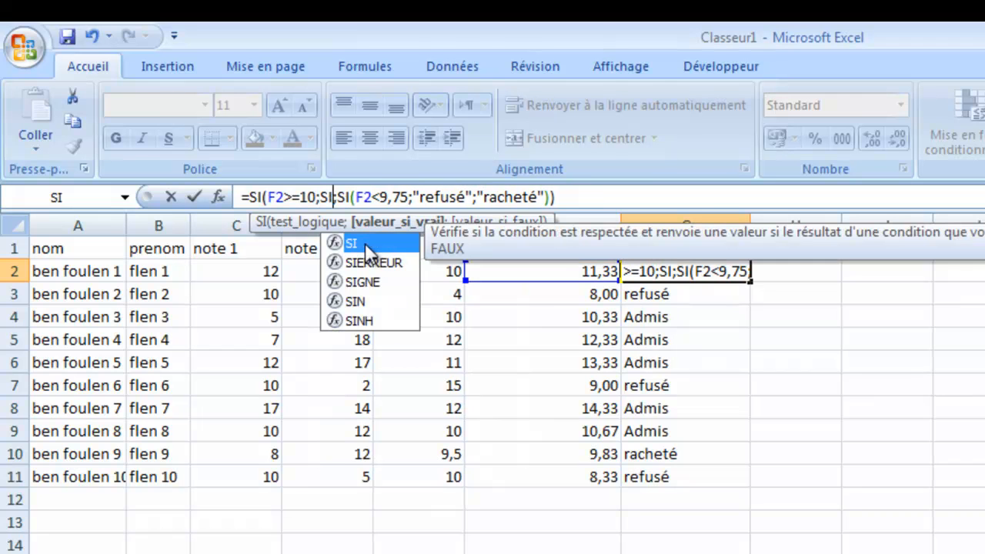
double_click(365, 242)
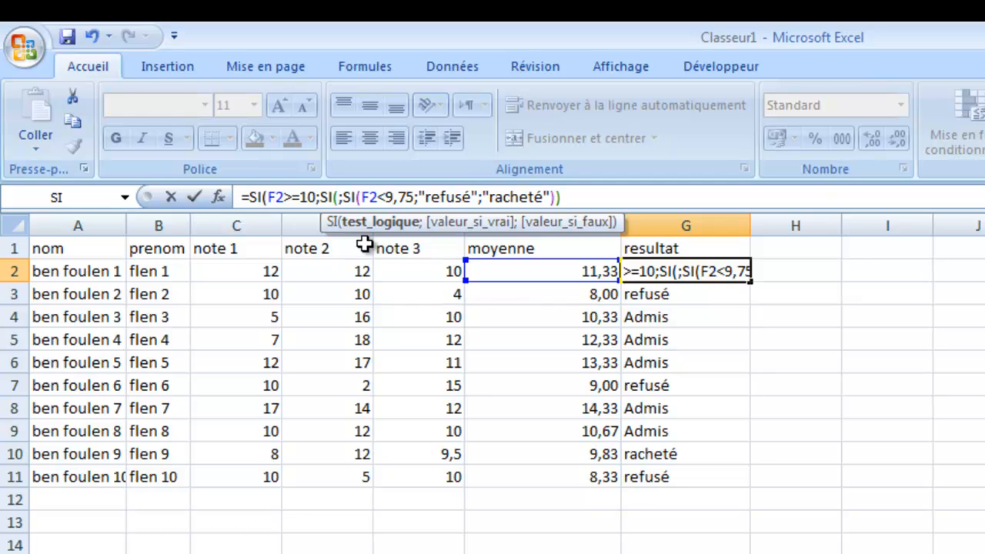
text(F2)
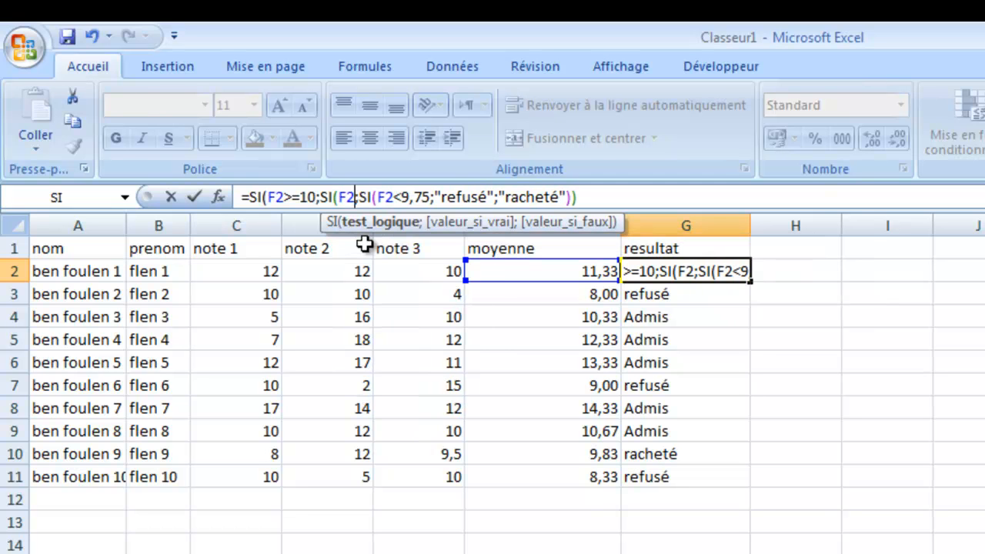
text(>)
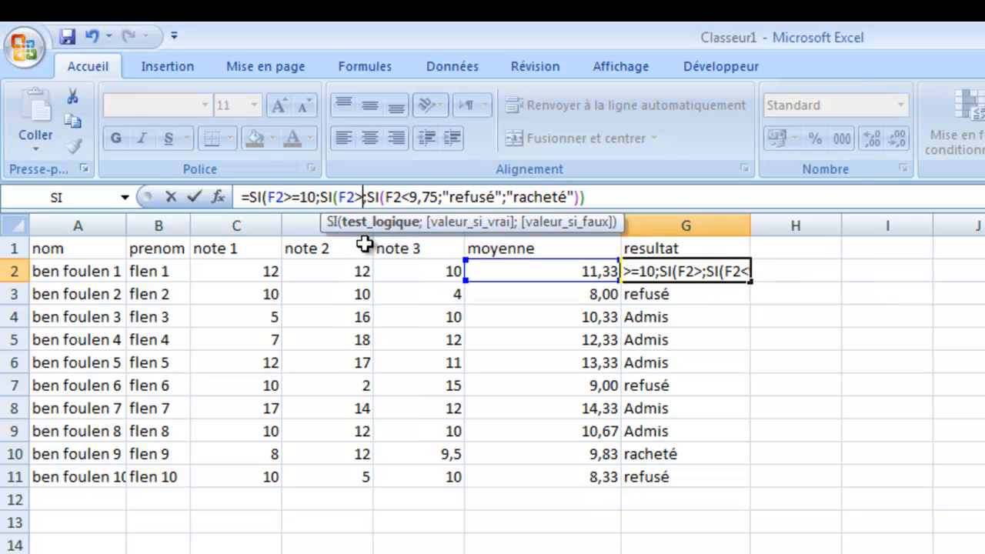
key(BackSpace)
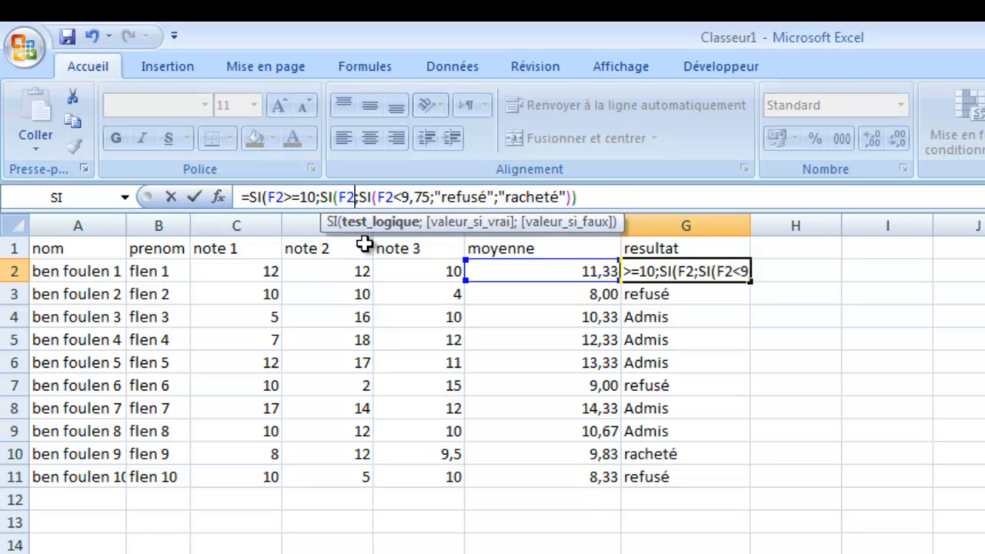
text(<12)
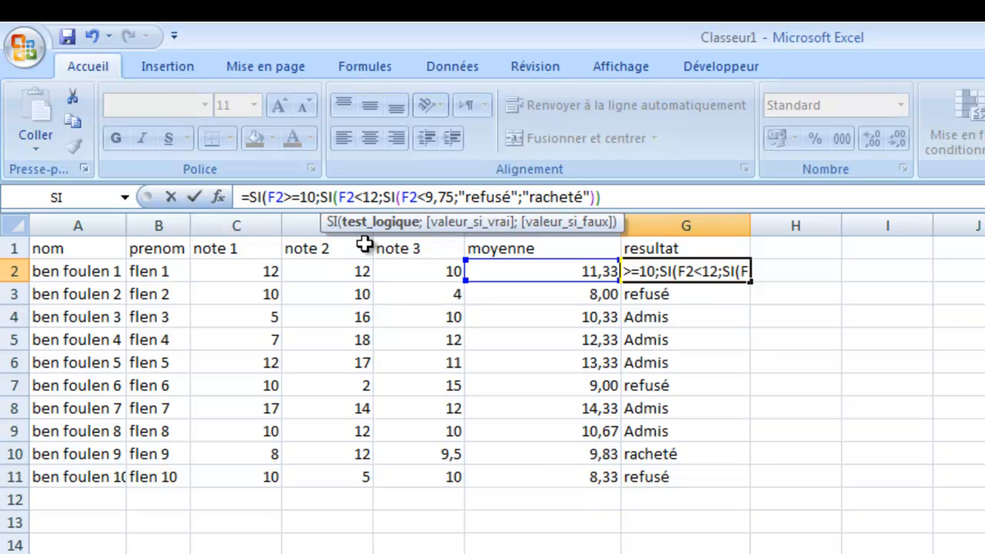
Enter "Admis passable" as the value if true of the new nested SI in G2.
text(;")
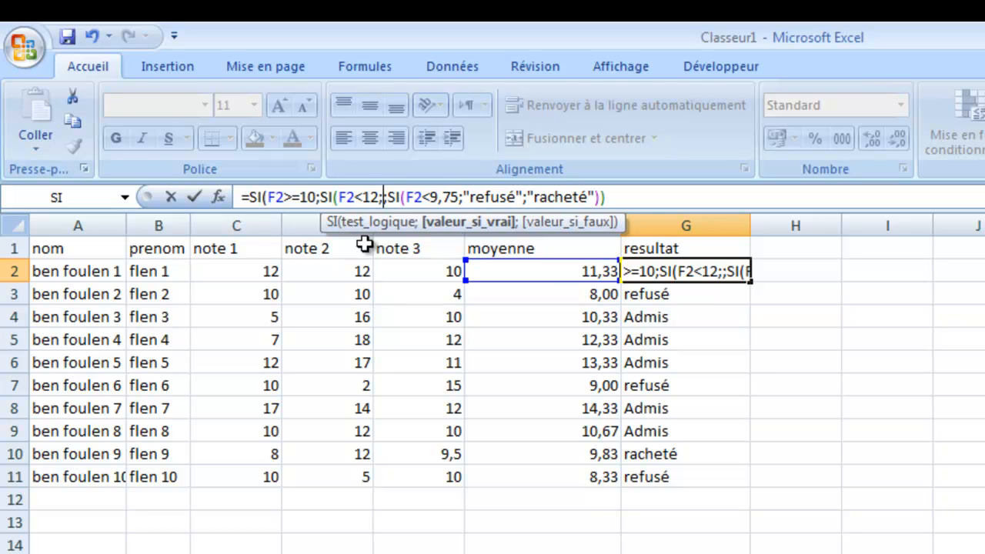
text(Admis )
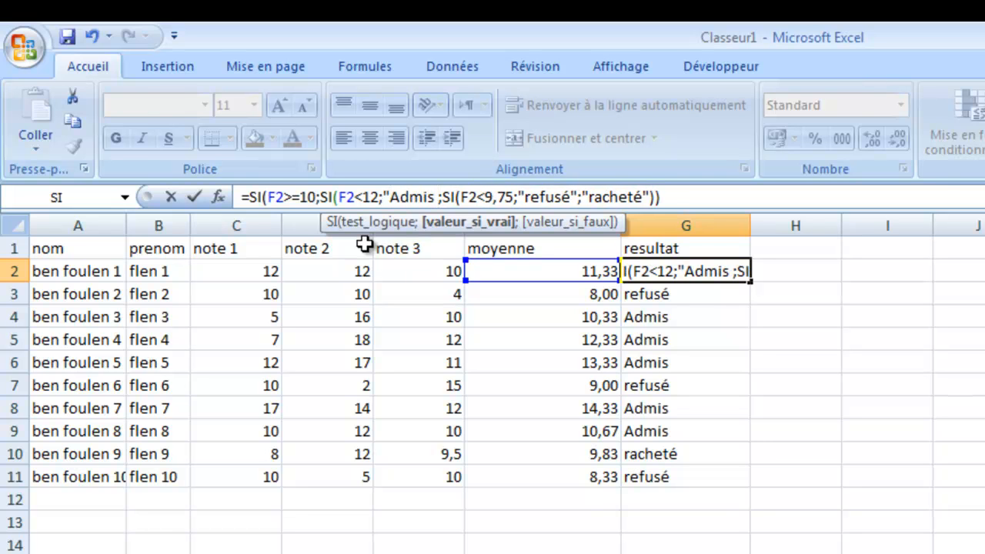
text(pa)
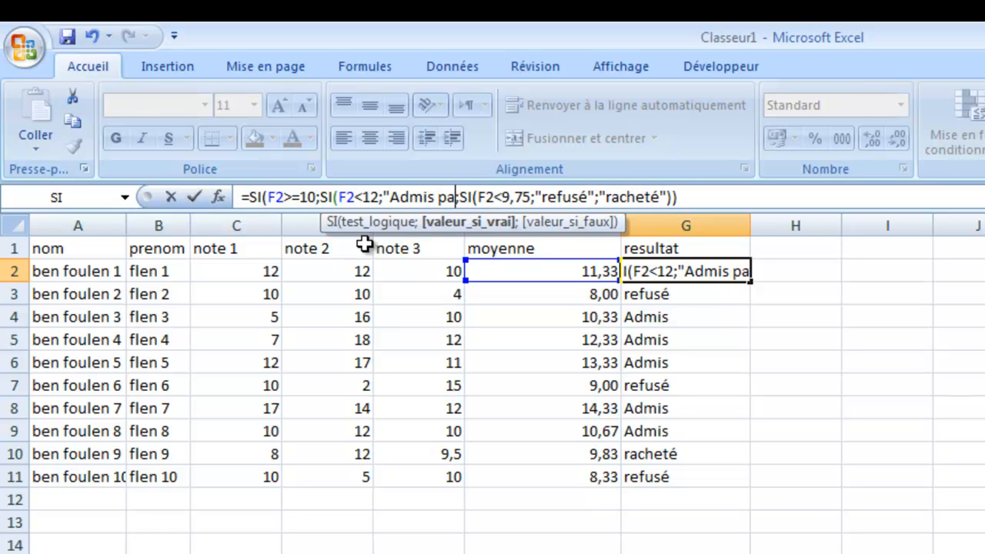
text(ssable)
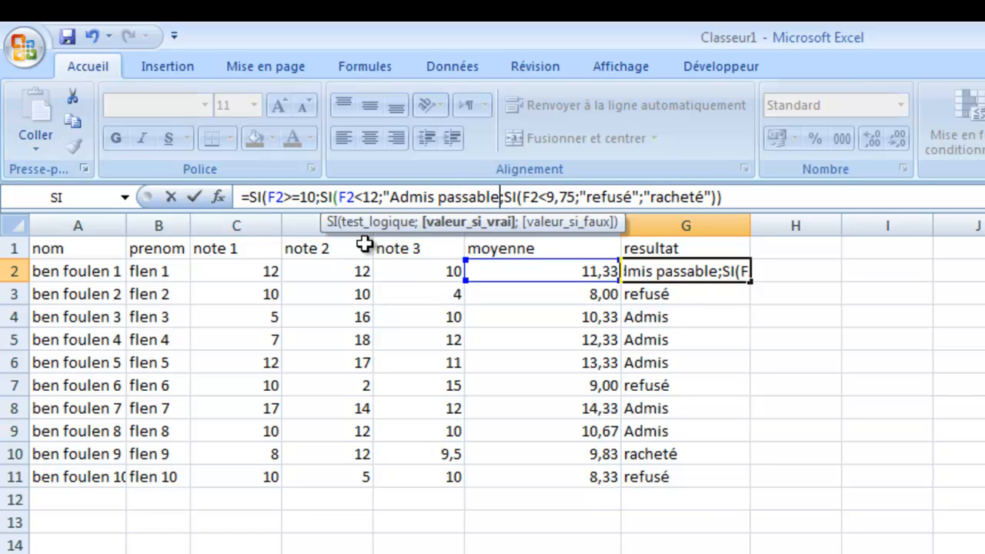
text(";)
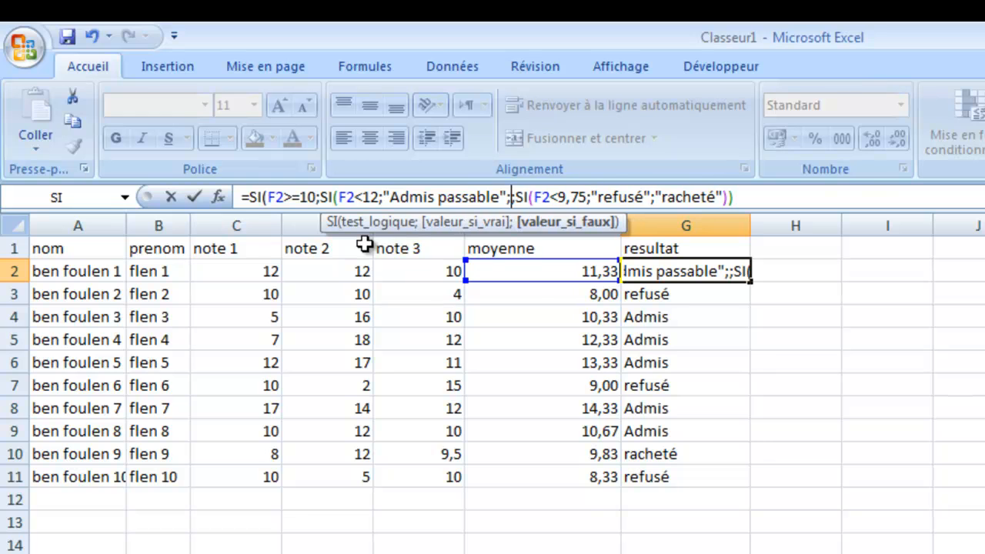
Enter "Admis avec mention" as the nested SI's value if false, close its parenthesis and validate G2's formula.
text("Admi)
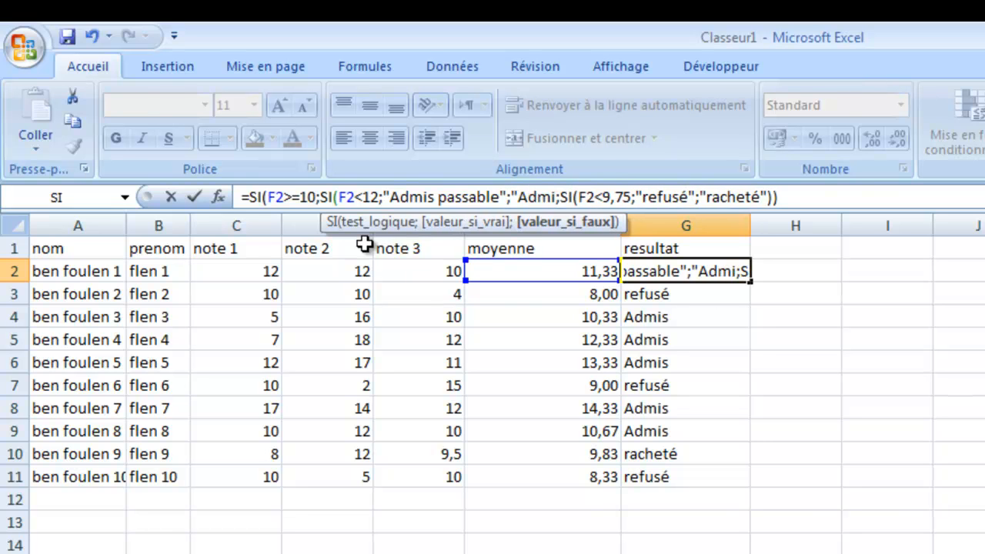
text(s )
text(avec )
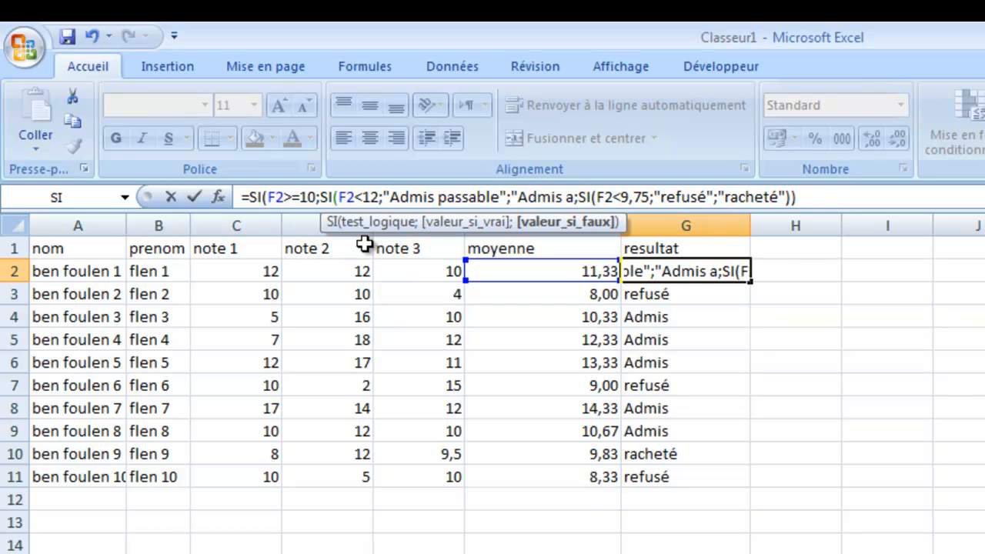
text(mention)
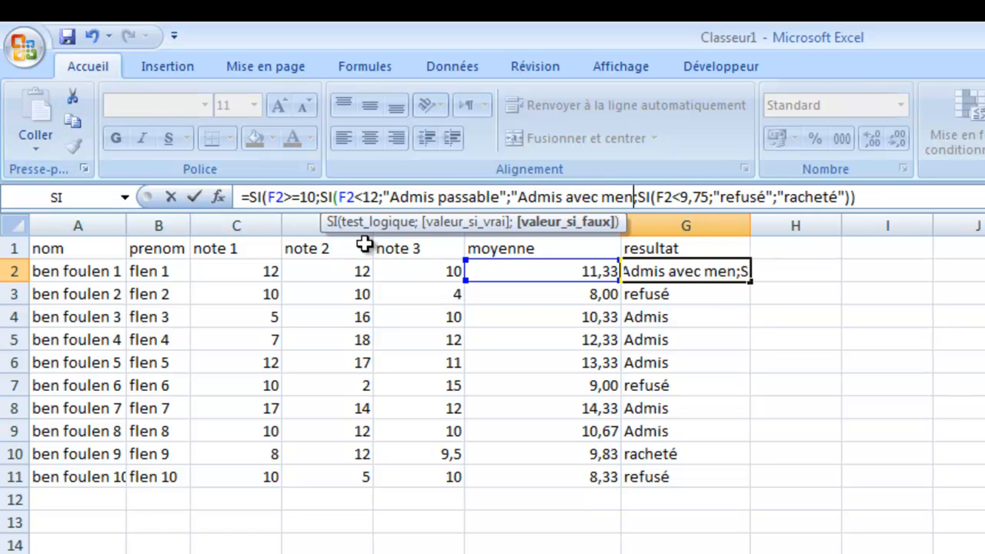
text(")
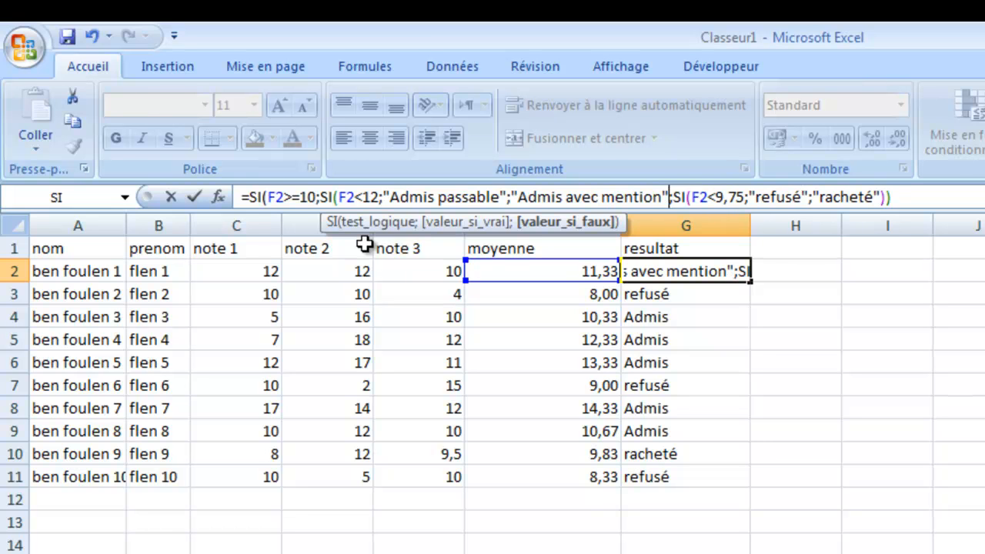
text())
key(Return)
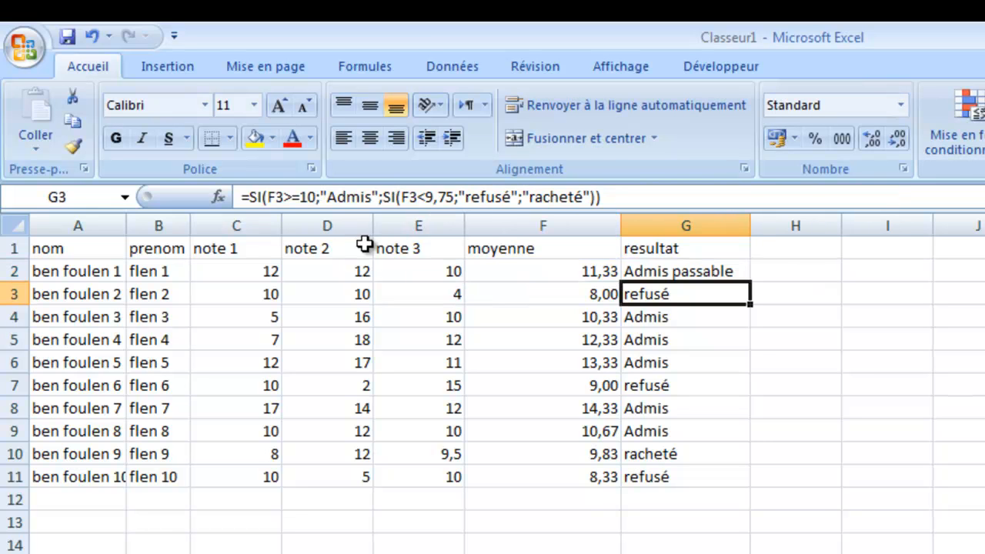
Fill G2's extended formula down to G11, autofit the resultat column, and review the "Admis avec mention" cells.
click(707, 271)
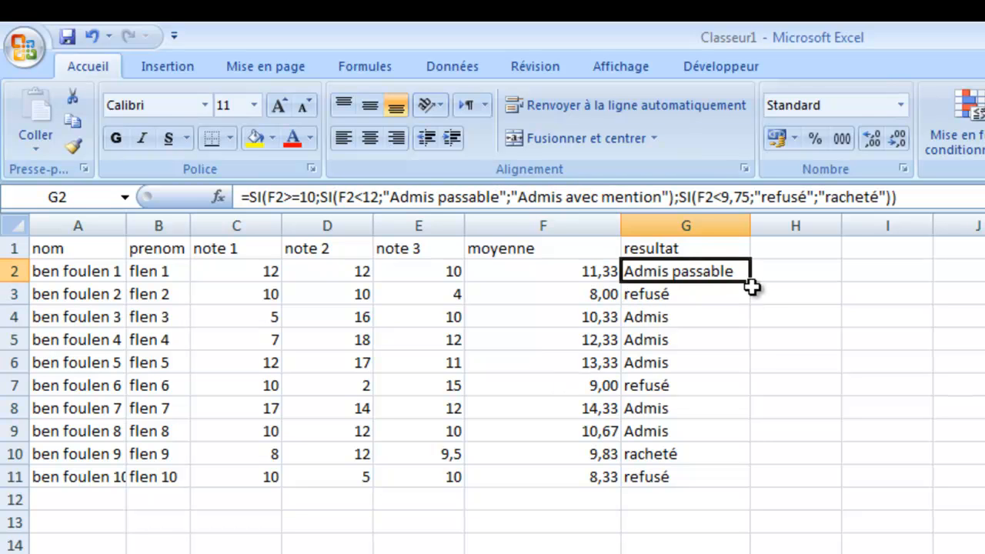
drag(749, 282, 721, 492)
double_click(753, 222)
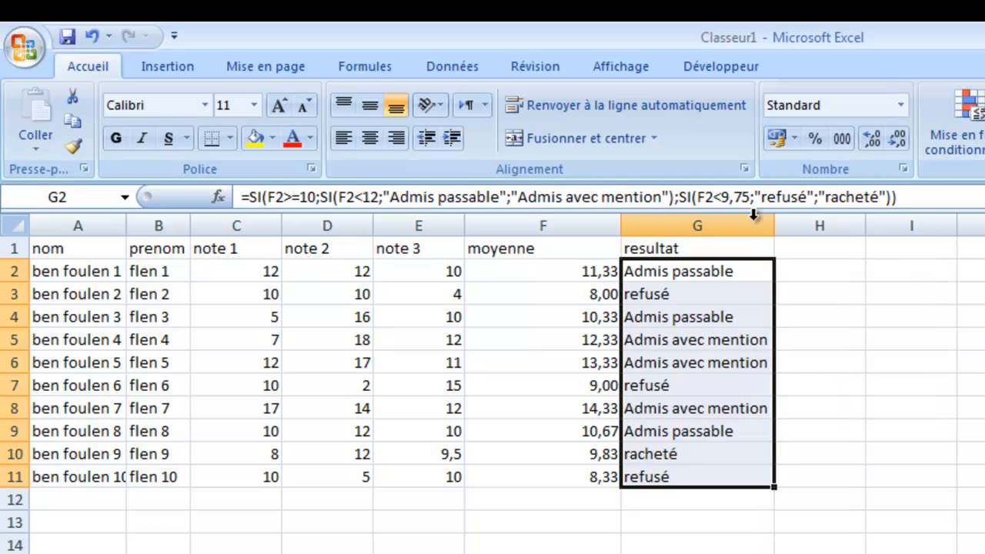
click(958, 408)
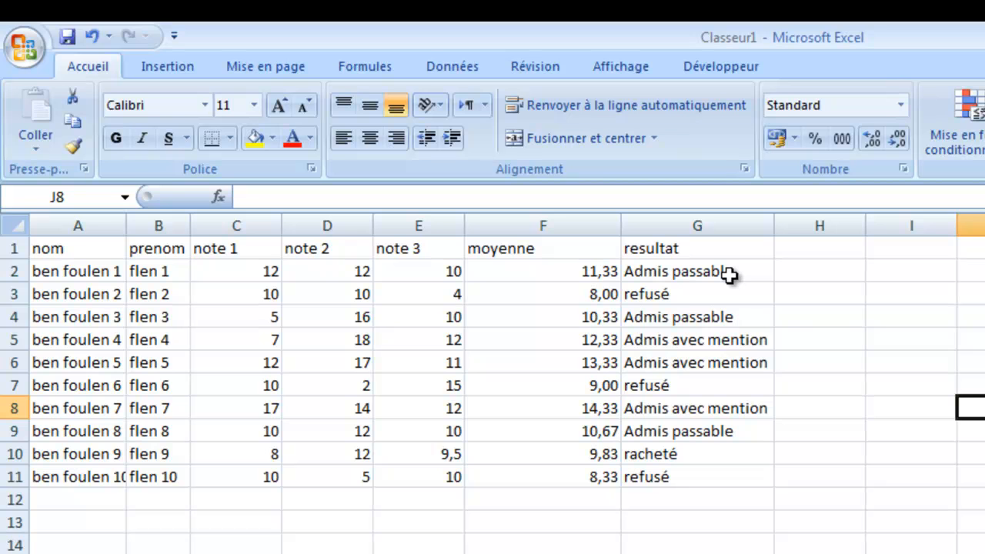
click(697, 346)
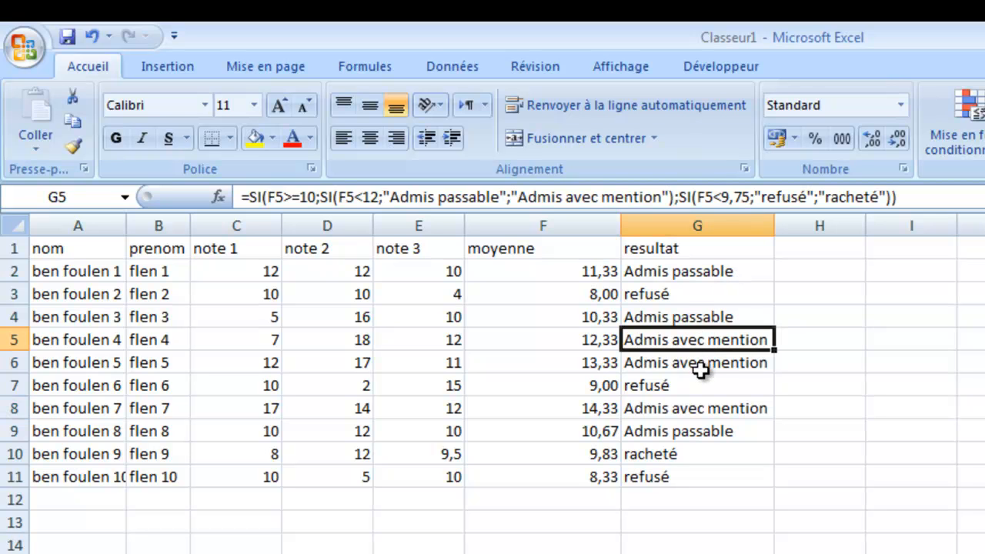
click(697, 368)
click(701, 408)
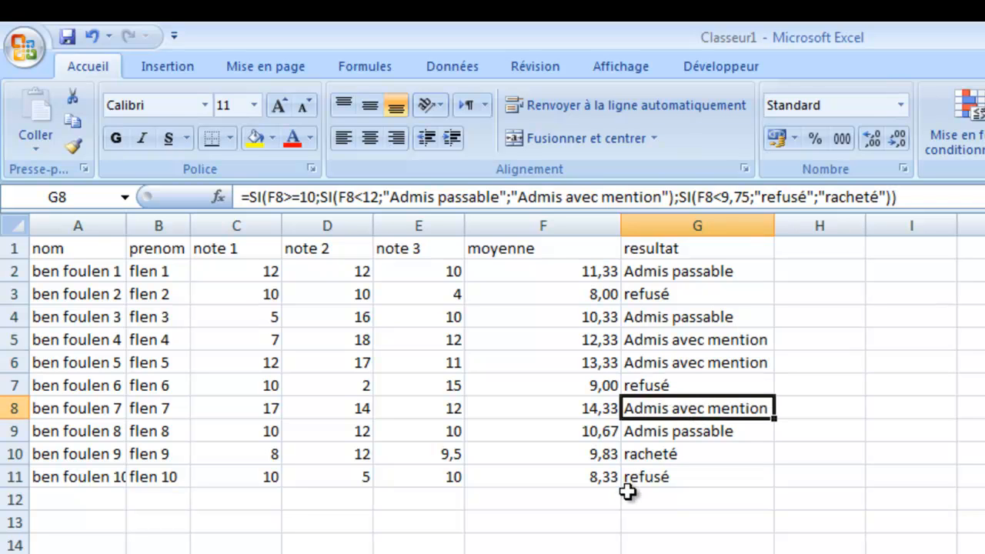